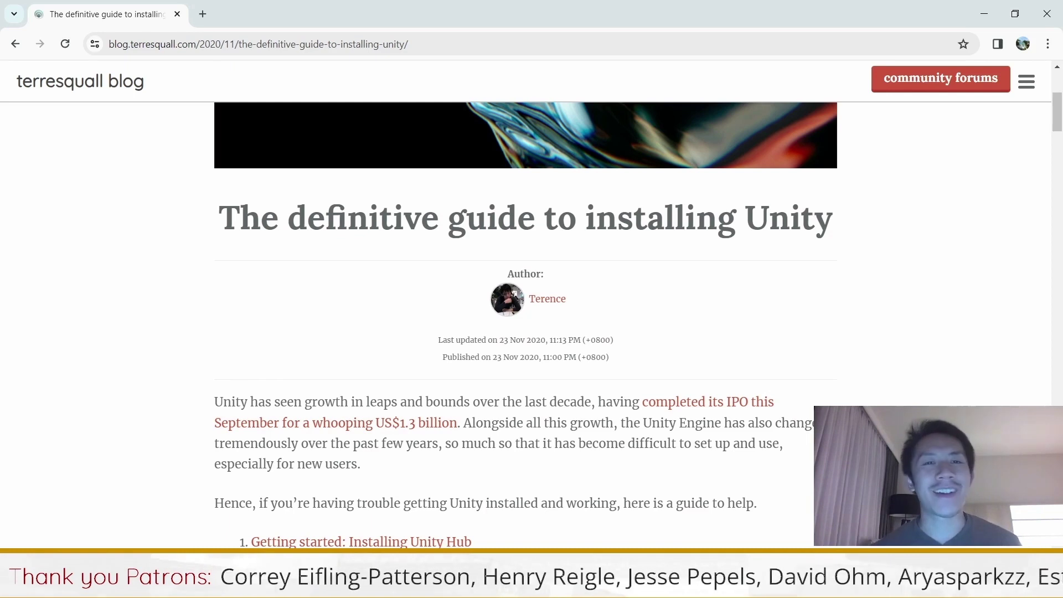
- Minimize the browser to switch to Unity Hub, search Windows for "unity", and bring the Unity Hub window back into view
{"action": "left_click", "coordinate": [984, 13]}
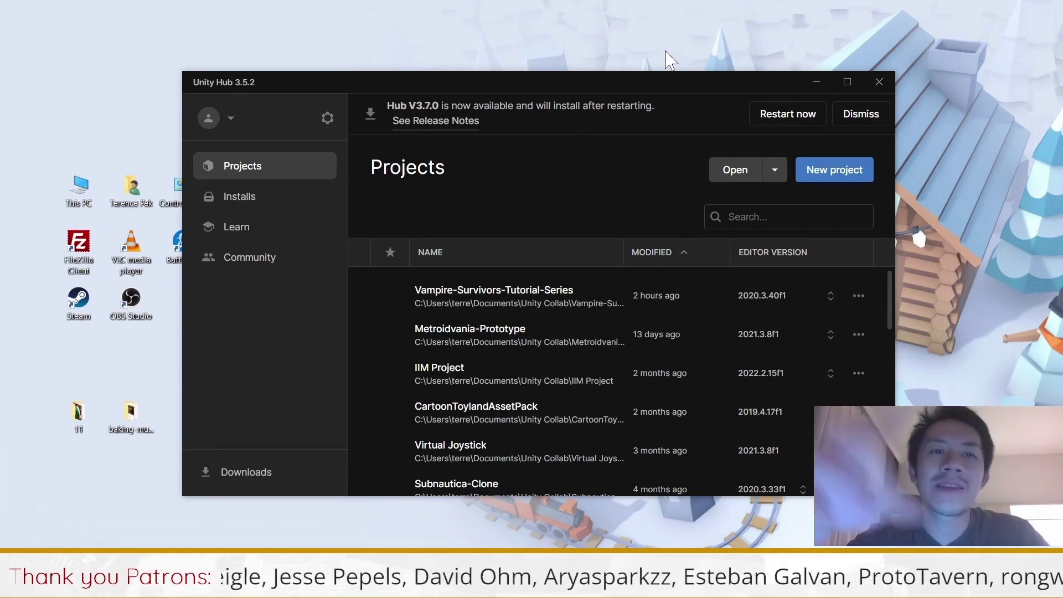
{"action": "left_click_drag", "start_coordinate": [769, 82], "coordinate": [935, 95]}
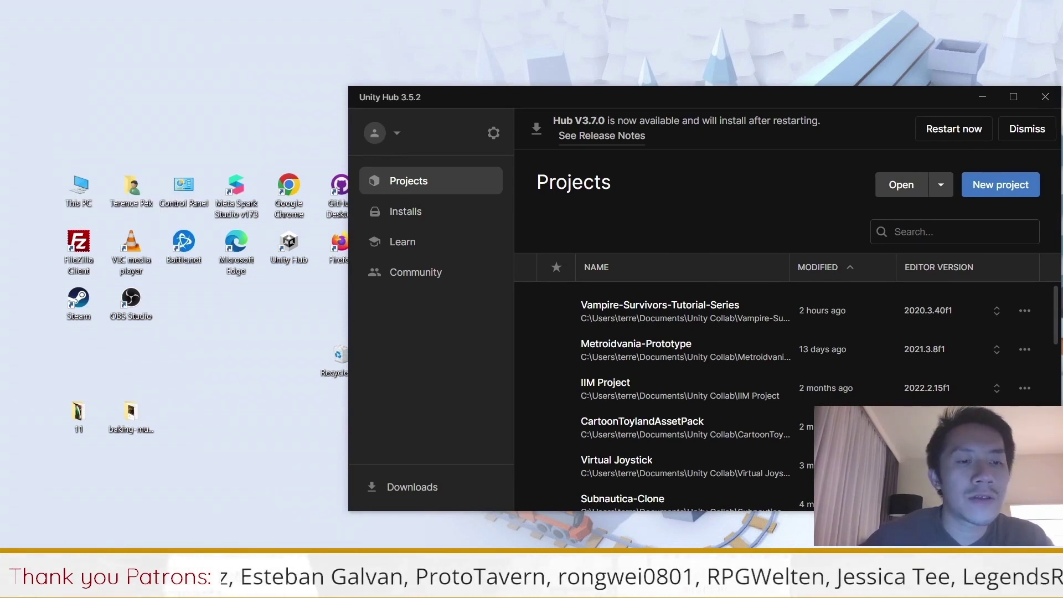
{"action": "key", "text": "super"}
{"action": "type", "text": "unity"}
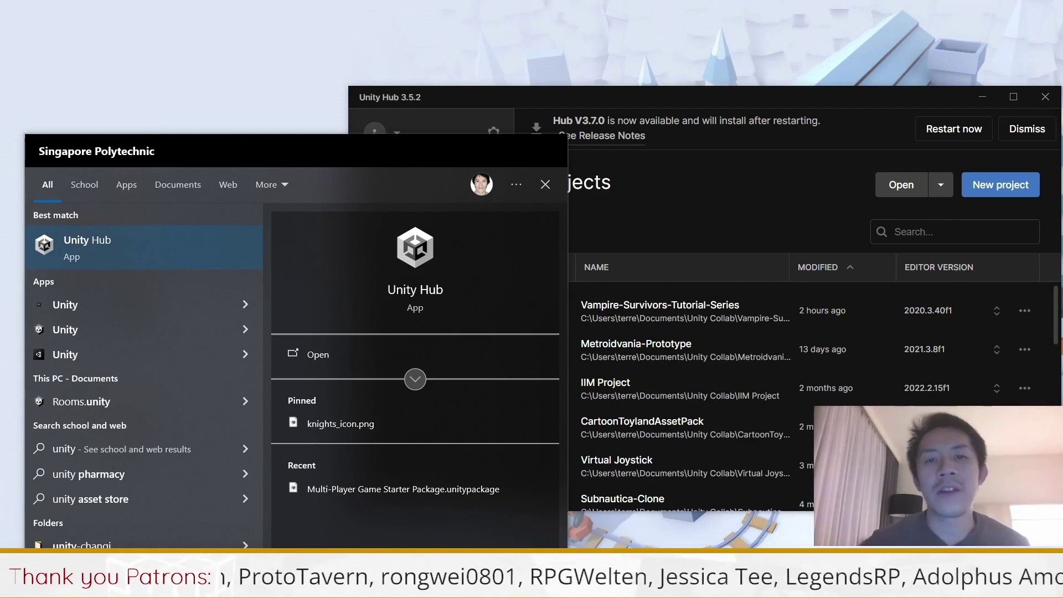
{"action": "left_click", "coordinate": [694, 98]}
{"action": "left_click_drag", "start_coordinate": [696, 98], "coordinate": [527, 90]}
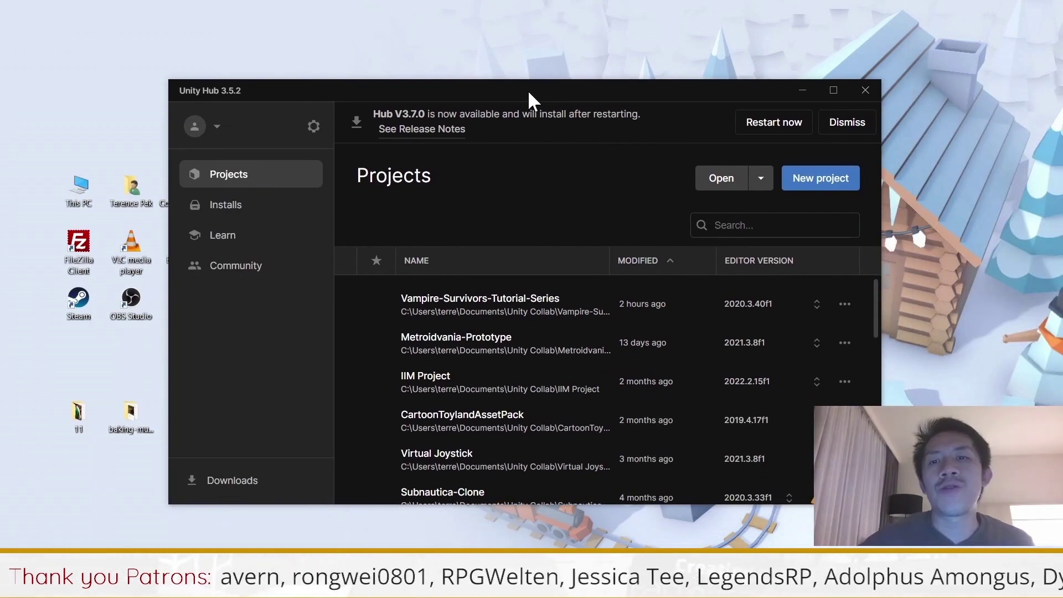
- Review the installed Unity editor versions and browse the list of existing projects
{"action": "left_click", "coordinate": [256, 218]}
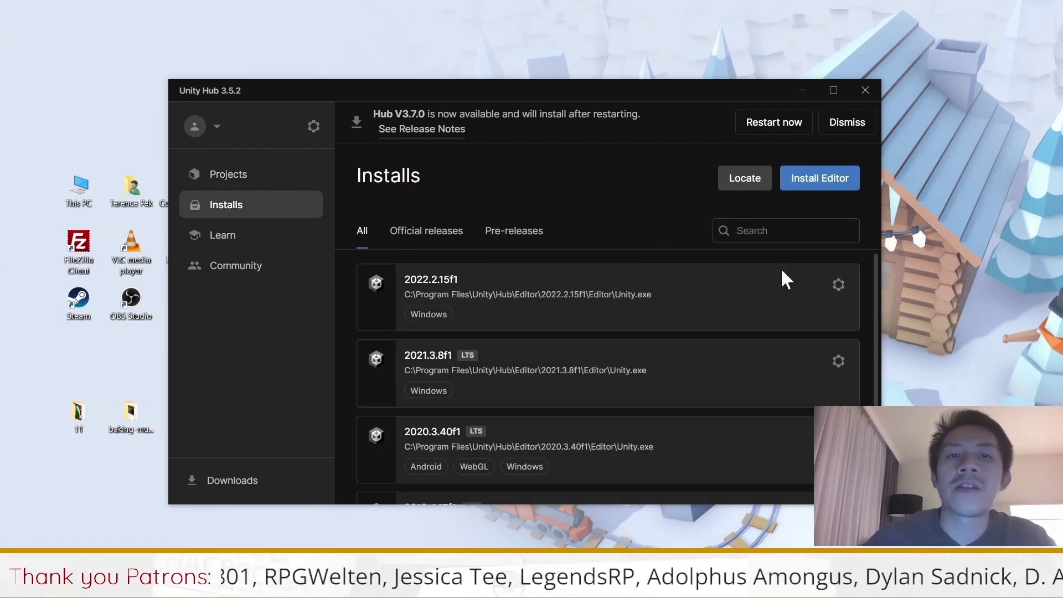
{"action": "left_click", "coordinate": [250, 181]}
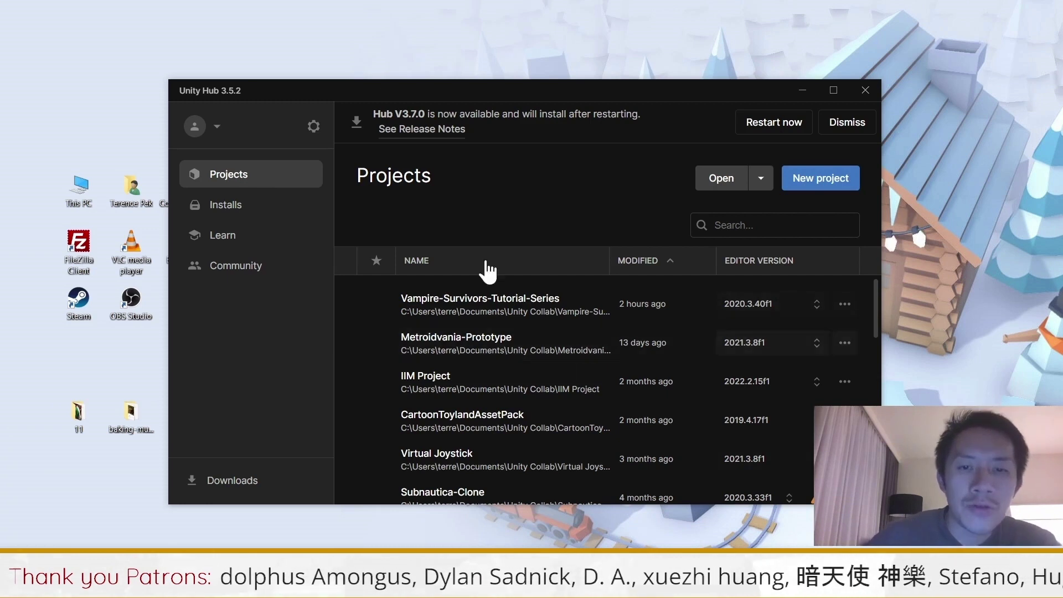
{"action": "scroll", "coordinate": [486, 274], "scroll_direction": "down", "scroll_amount": 2}
{"action": "scroll", "coordinate": [487, 332], "scroll_direction": "down", "scroll_amount": 10}
{"action": "scroll", "coordinate": [499, 366], "scroll_direction": "up", "scroll_amount": 4}
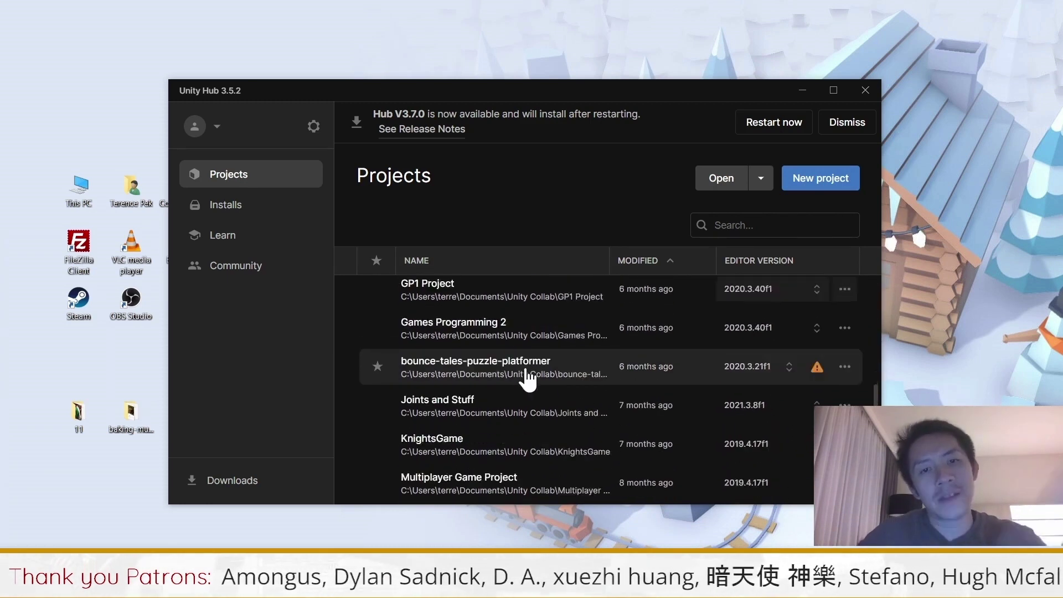
{"action": "scroll", "coordinate": [537, 372], "scroll_direction": "down", "scroll_amount": 1}
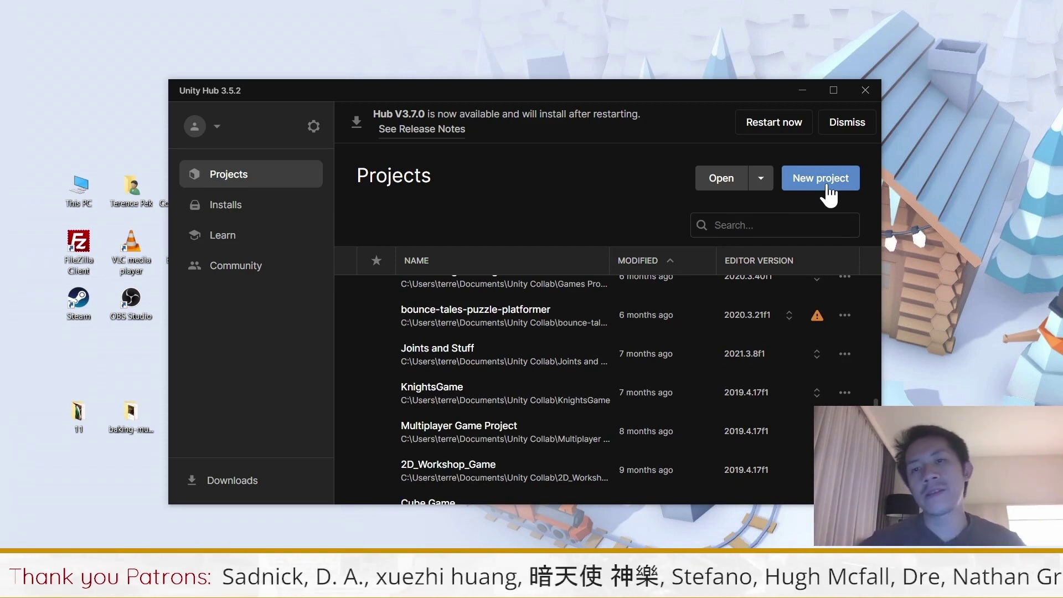
- Start a new project with the 3D Core template and name it "My First Project"
{"action": "left_click", "coordinate": [821, 179]}
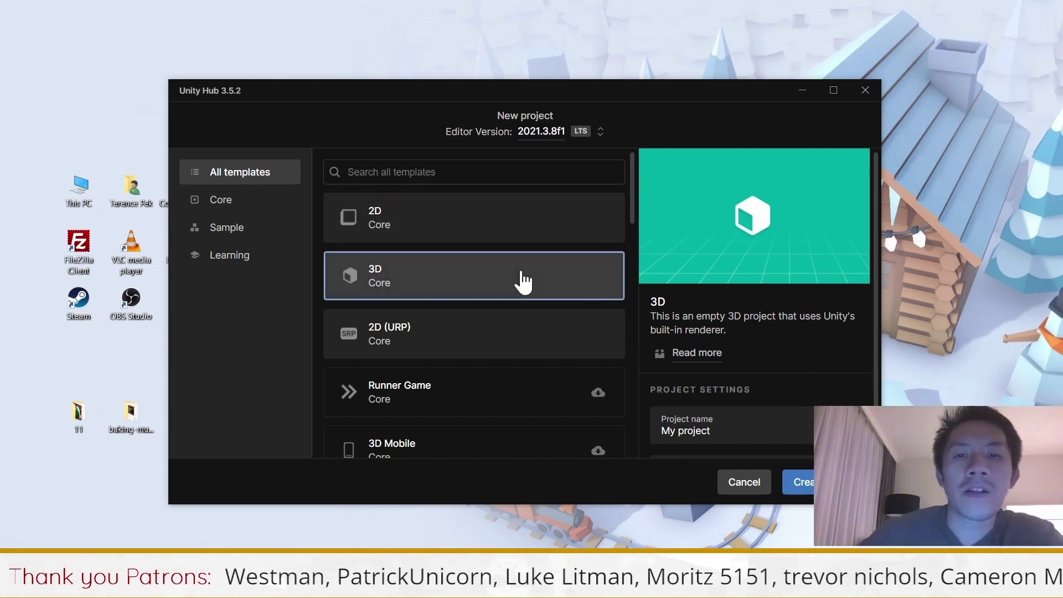
{"action": "scroll", "coordinate": [750, 252], "scroll_direction": "down", "scroll_amount": 1}
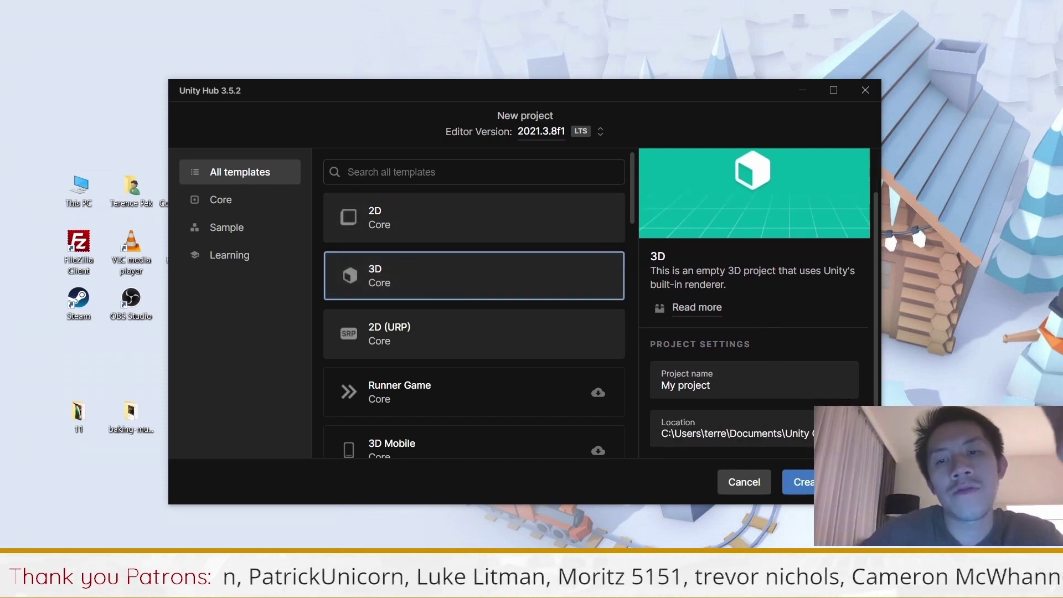
{"action": "left_click", "coordinate": [715, 384]}
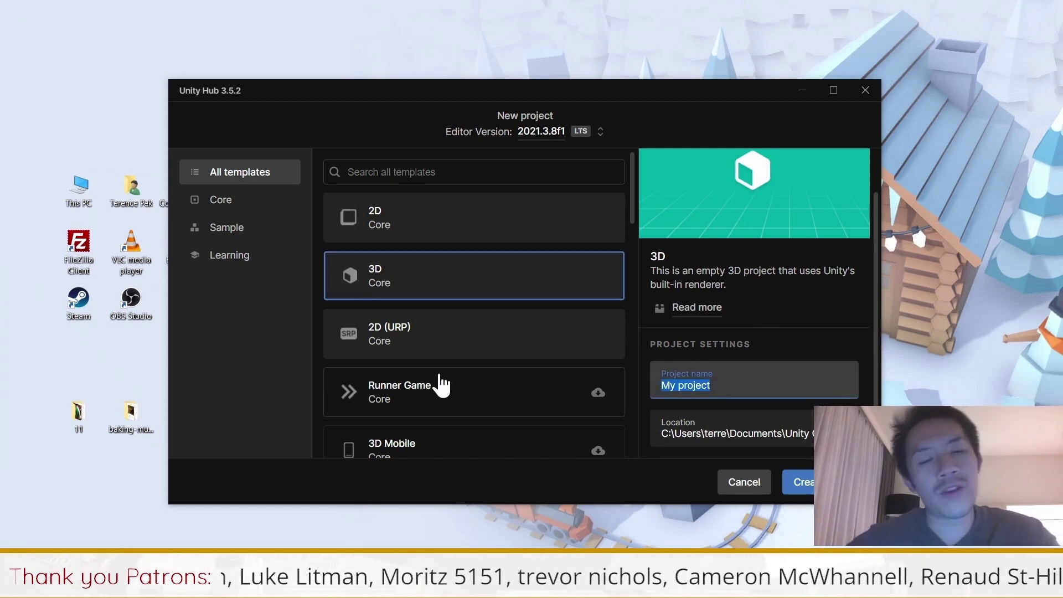
{"action": "type", "text": "Test P"}
{"action": "key", "text": "ctrl+a"}
{"action": "type", "text": "My"}
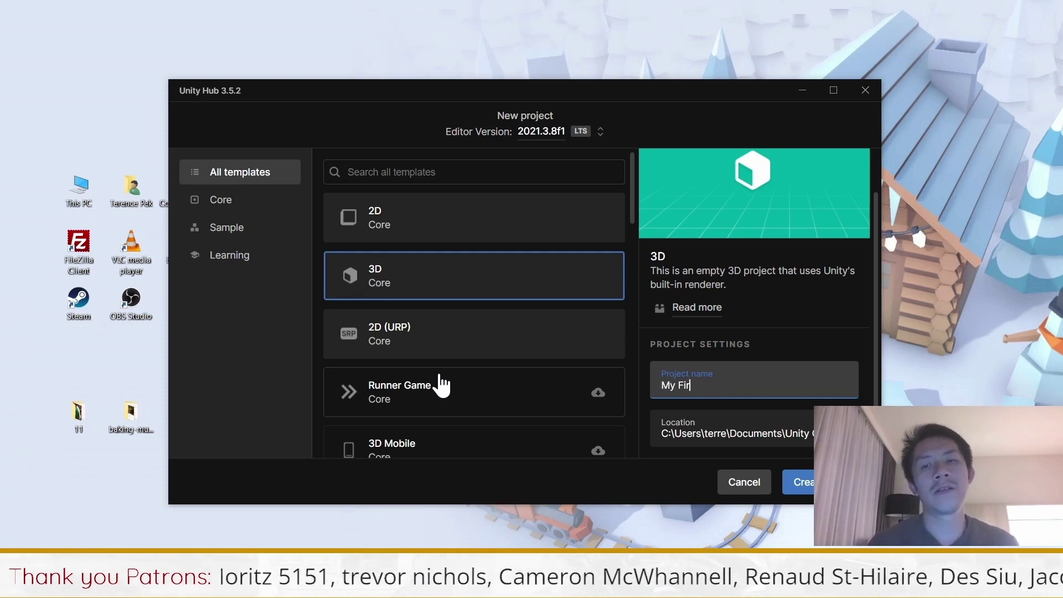
{"action": "key", "text": "ctrl+a"}
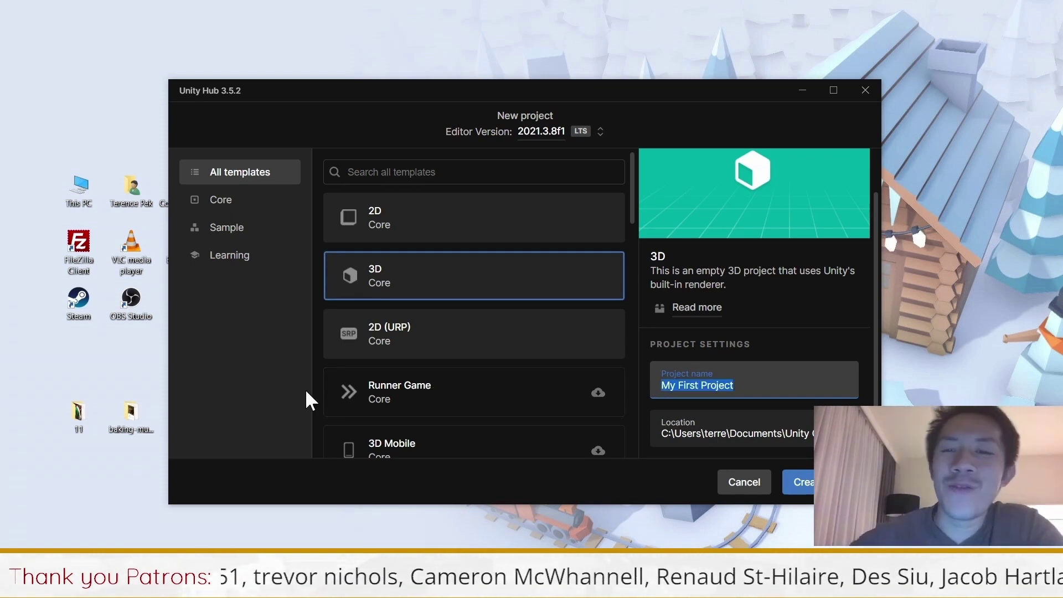
{"action": "key", "text": "End"}
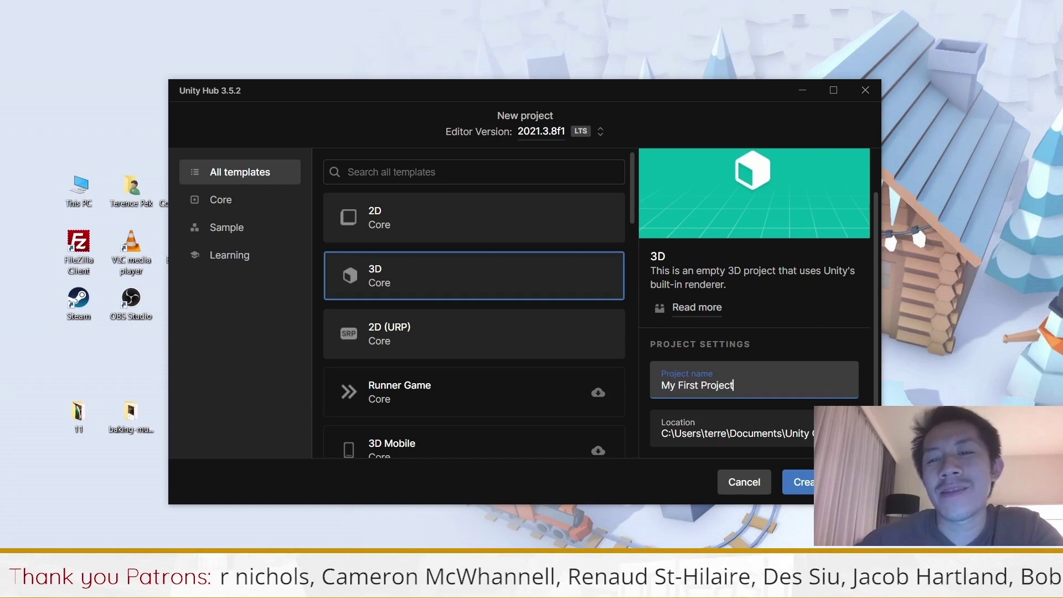
{"action": "key", "text": "ctrl+a"}
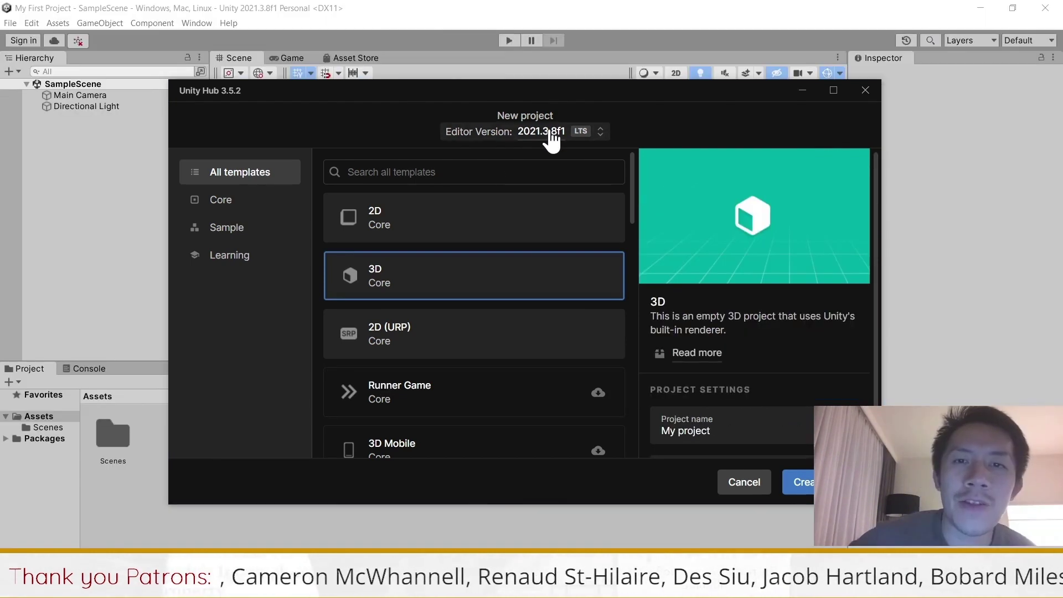
- Examine the editor versions offered for the new project without changing the selection
{"action": "left_click", "coordinate": [549, 140]}
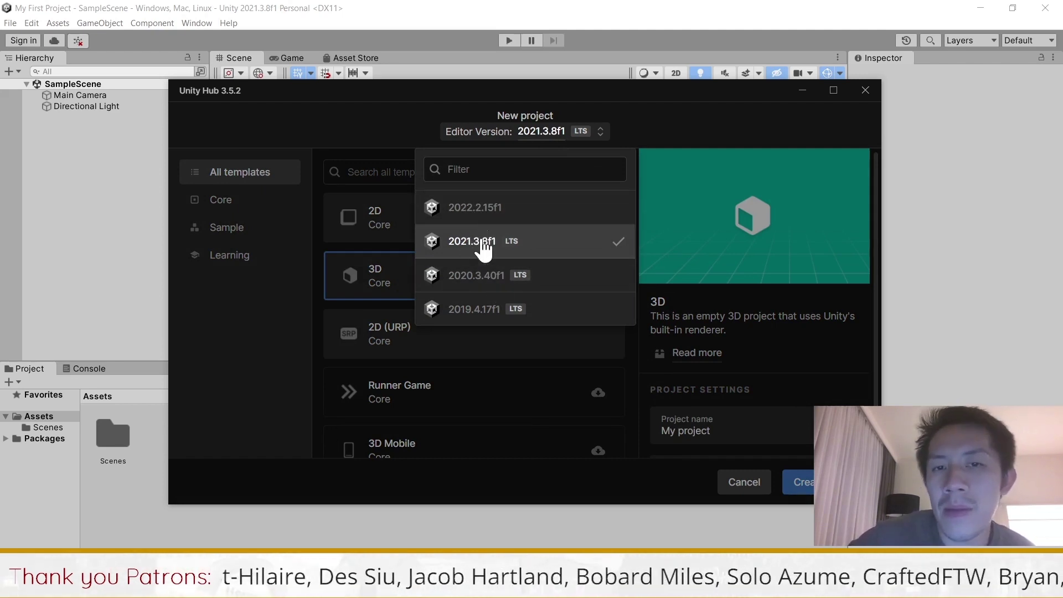
{"action": "left_click", "coordinate": [433, 136]}
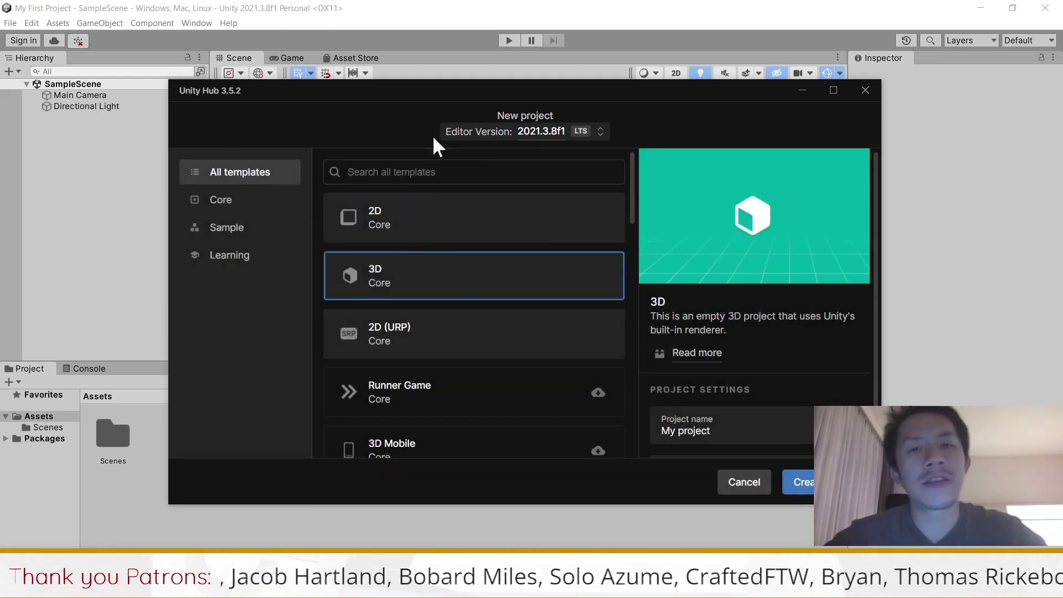
{"action": "left_click", "coordinate": [523, 140]}
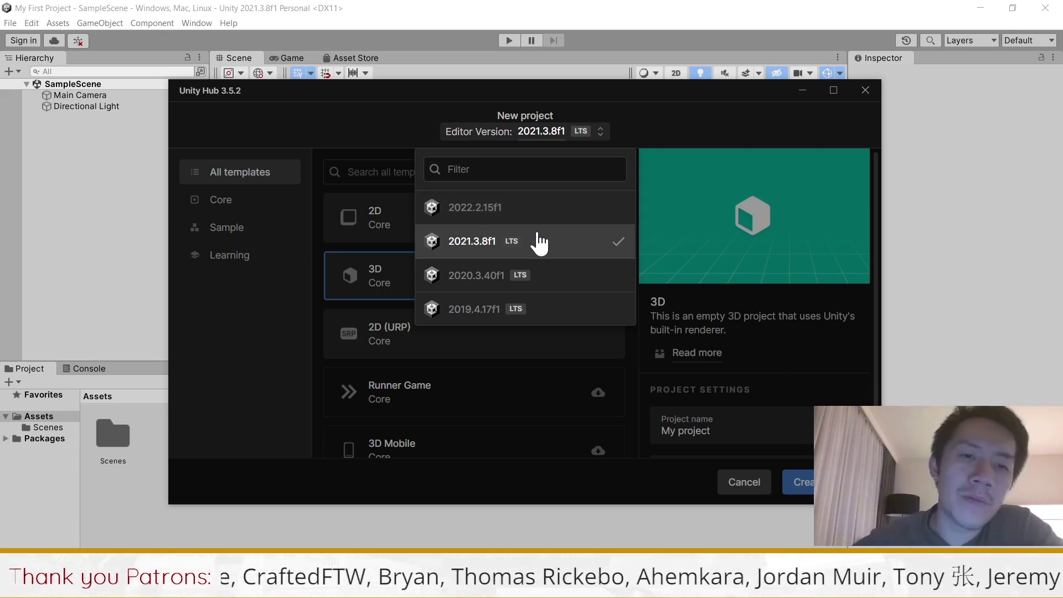
{"action": "left_click", "coordinate": [689, 108]}
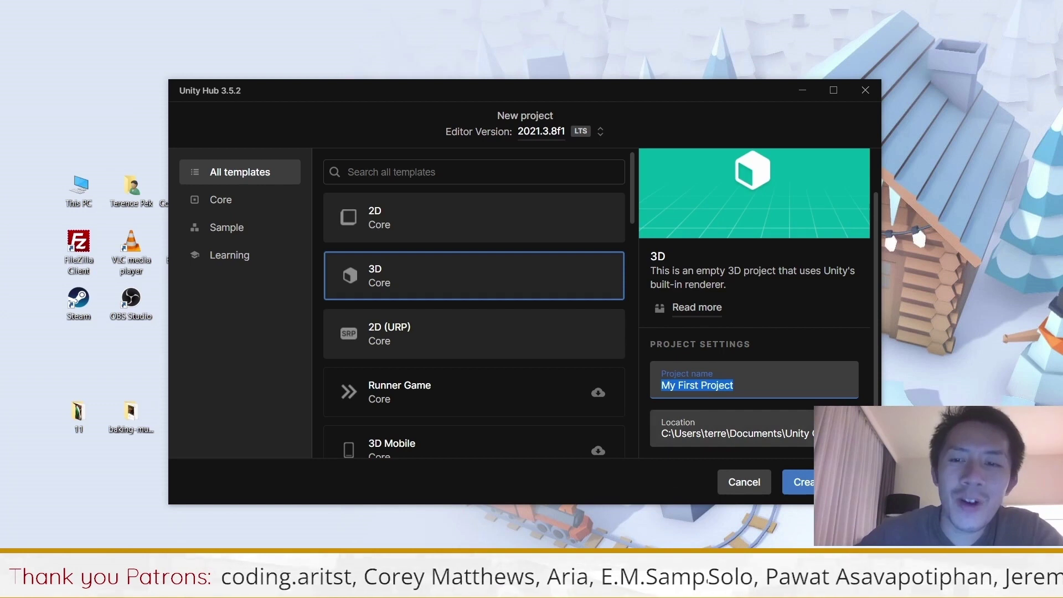
- Set the new project's location to the Unity Collab folder in Documents and create the project
{"action": "left_click", "coordinate": [736, 429]}
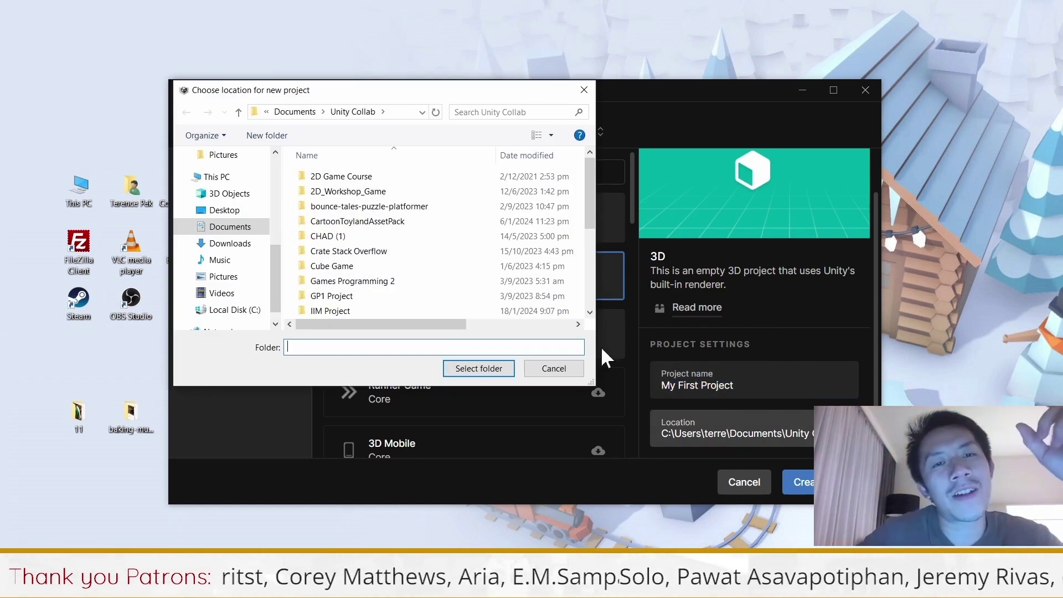
{"action": "left_click", "coordinate": [233, 213]}
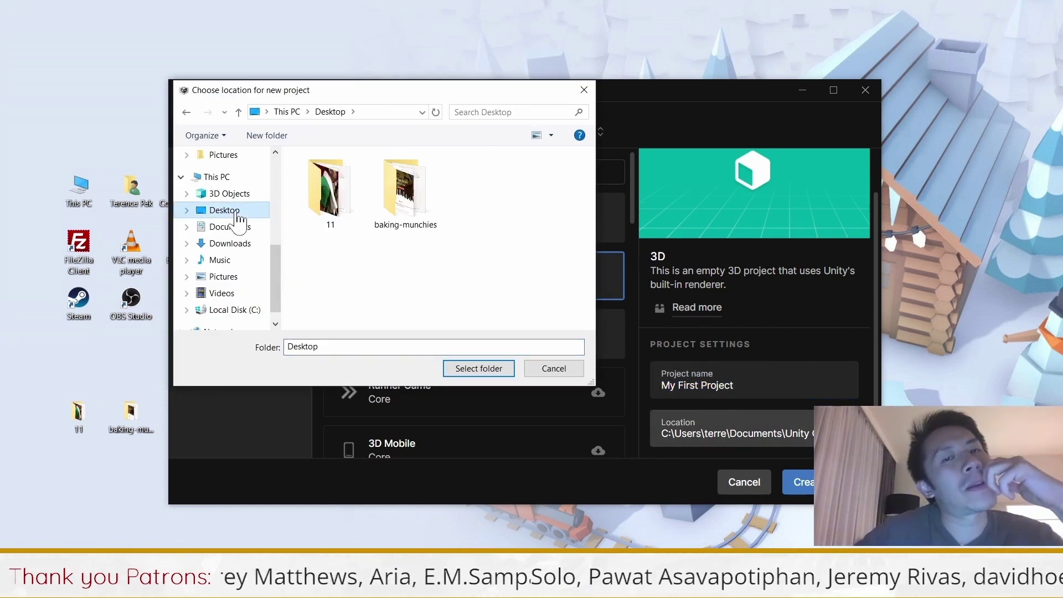
{"action": "left_click", "coordinate": [237, 229]}
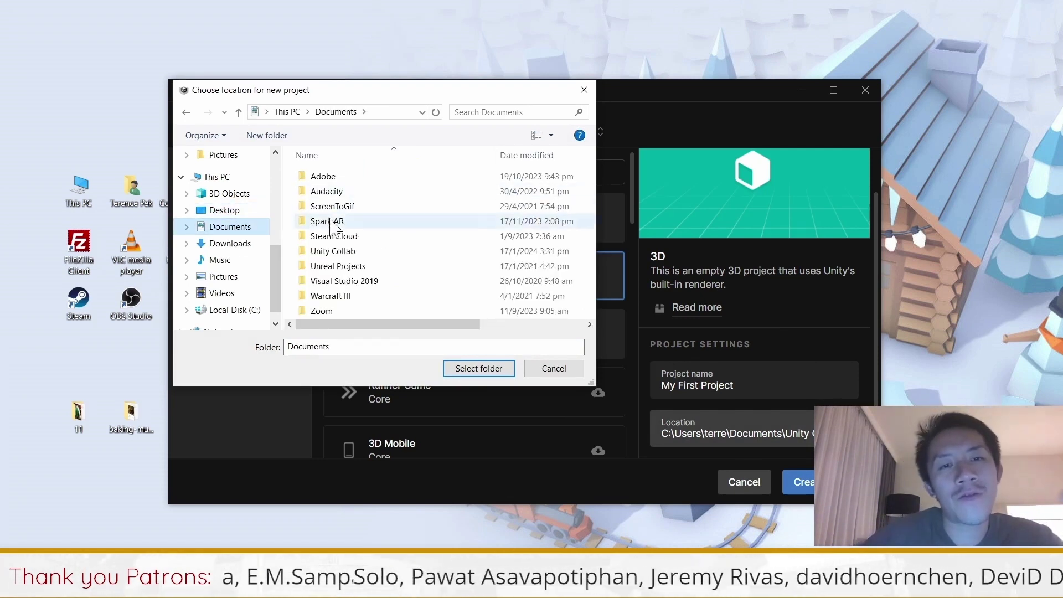
{"action": "double_click", "coordinate": [341, 254]}
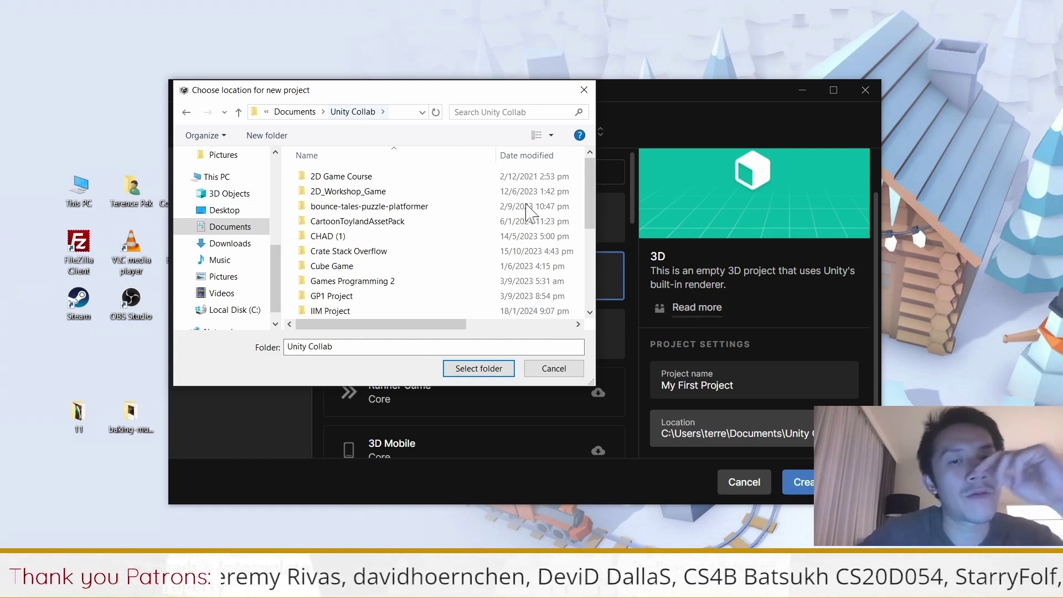
{"action": "left_click", "coordinate": [481, 369]}
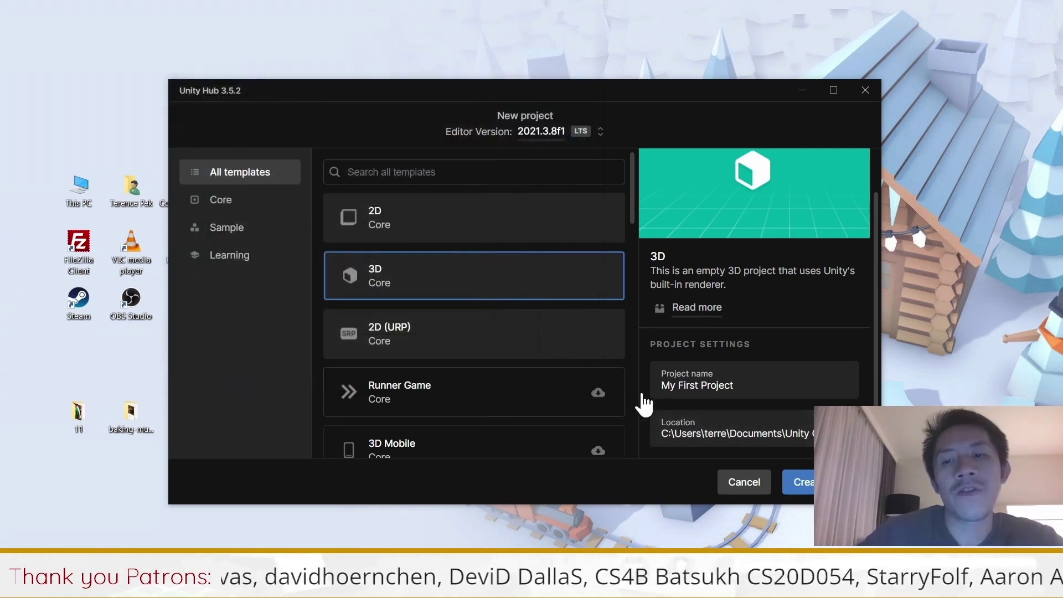
{"action": "left_click", "coordinate": [767, 438]}
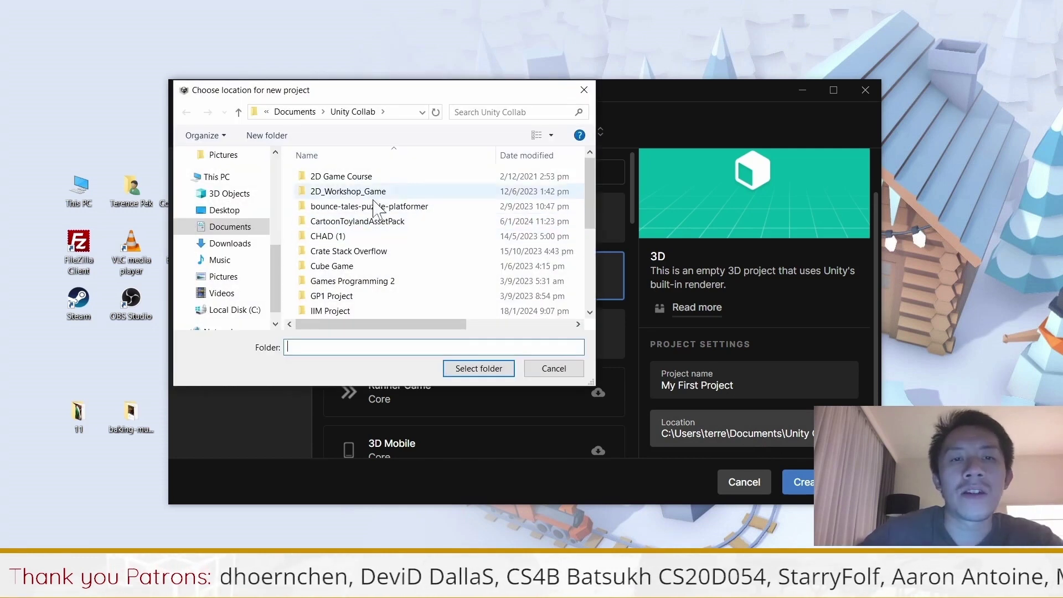
{"action": "left_click", "coordinate": [554, 369]}
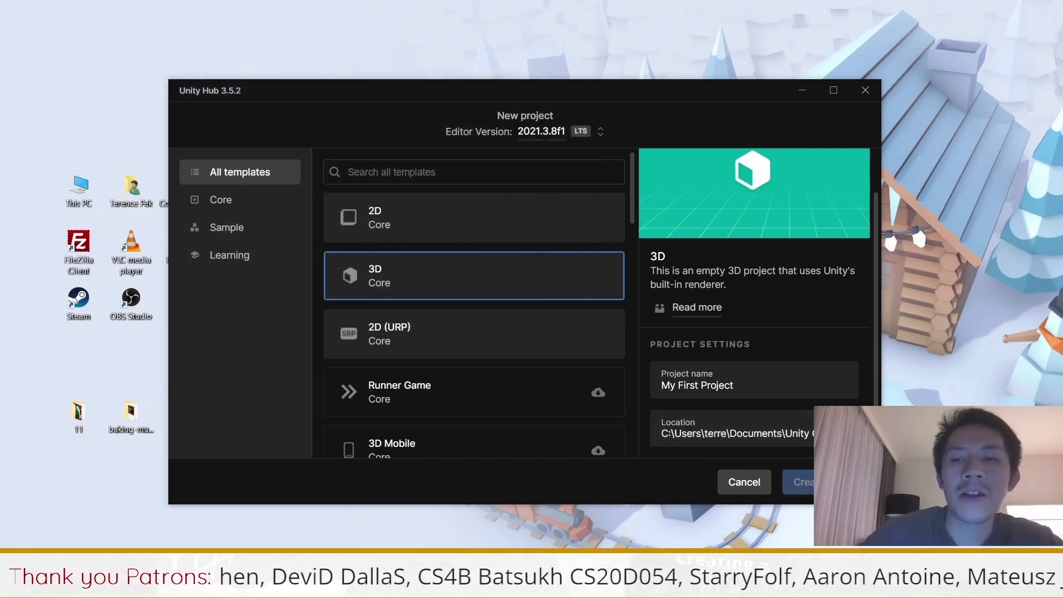
{"action": "left_click", "coordinate": [800, 482]}
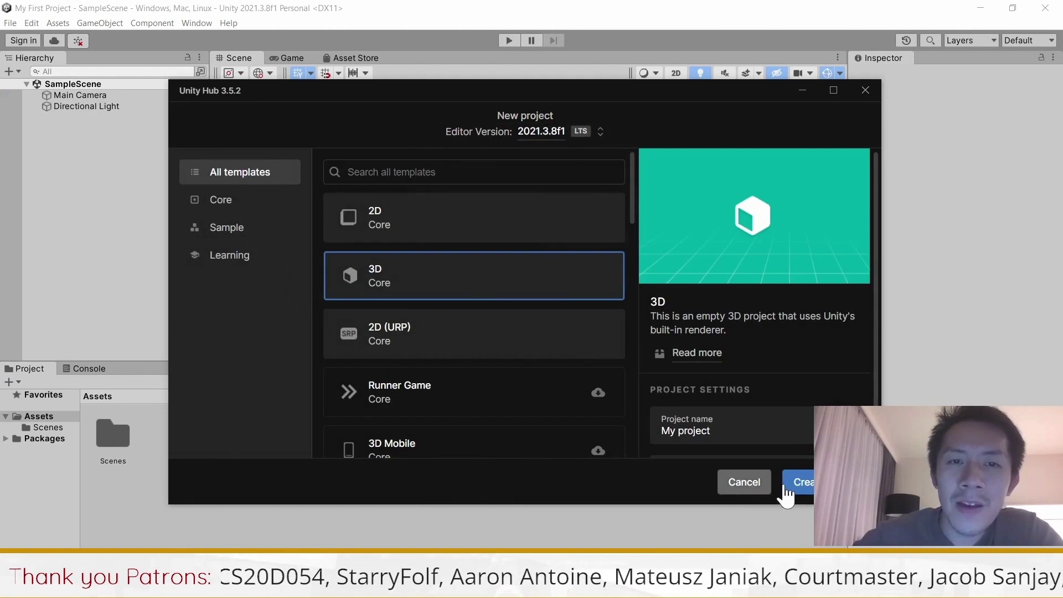
{"action": "left_click", "coordinate": [798, 483]}
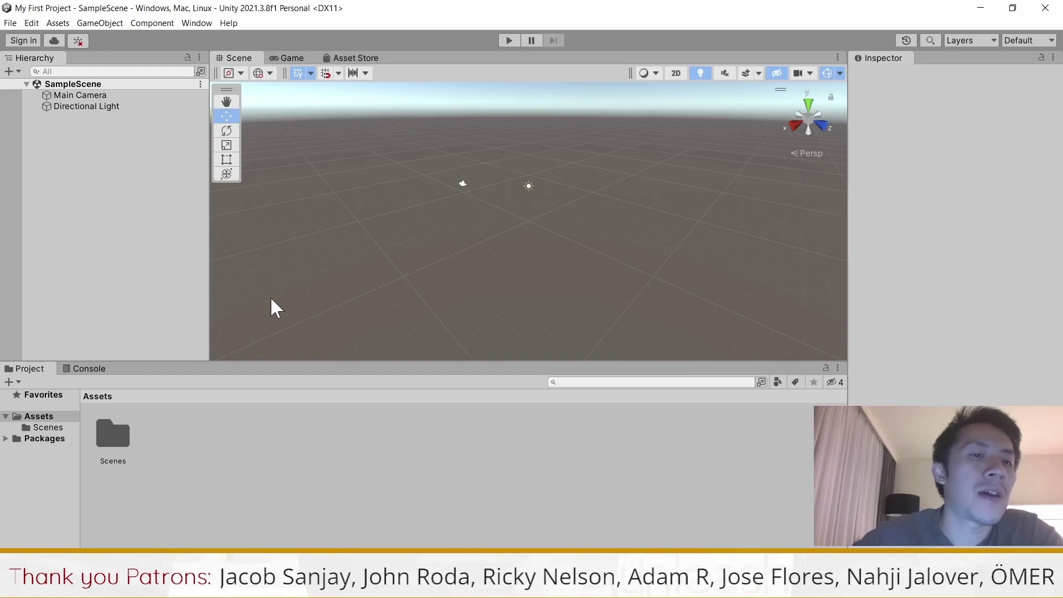
- Look through the editor's Console, Project, Game, Scene and Asset Store views
{"action": "left_click", "coordinate": [83, 368]}
{"action": "left_click", "coordinate": [25, 369]}
{"action": "left_click", "coordinate": [80, 369]}
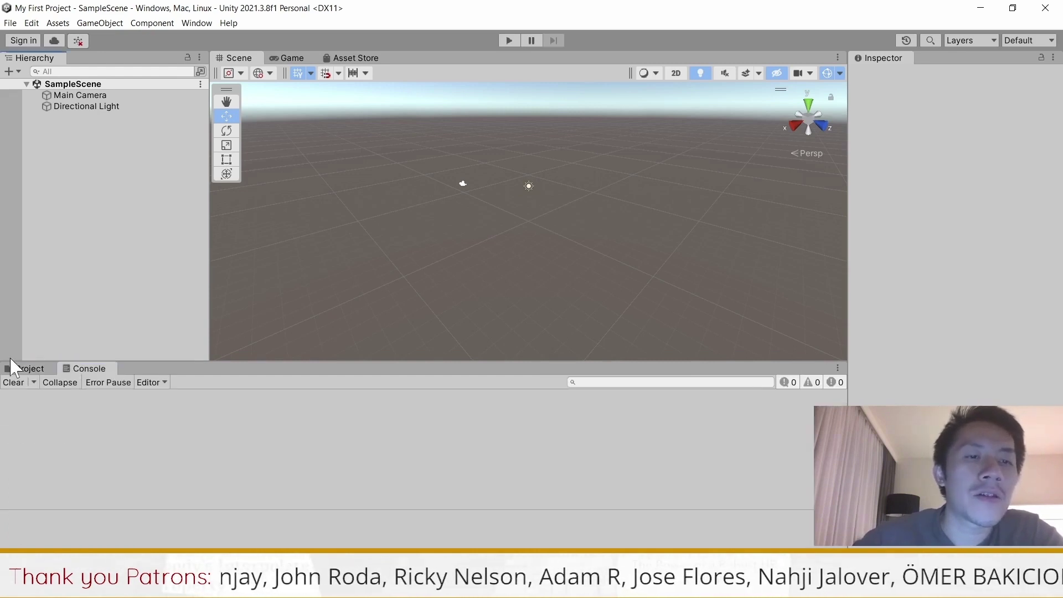
{"action": "left_click", "coordinate": [25, 368]}
{"action": "left_click", "coordinate": [289, 58]}
{"action": "left_click", "coordinate": [245, 58]}
{"action": "left_click", "coordinate": [291, 57]}
{"action": "left_click", "coordinate": [360, 58]}
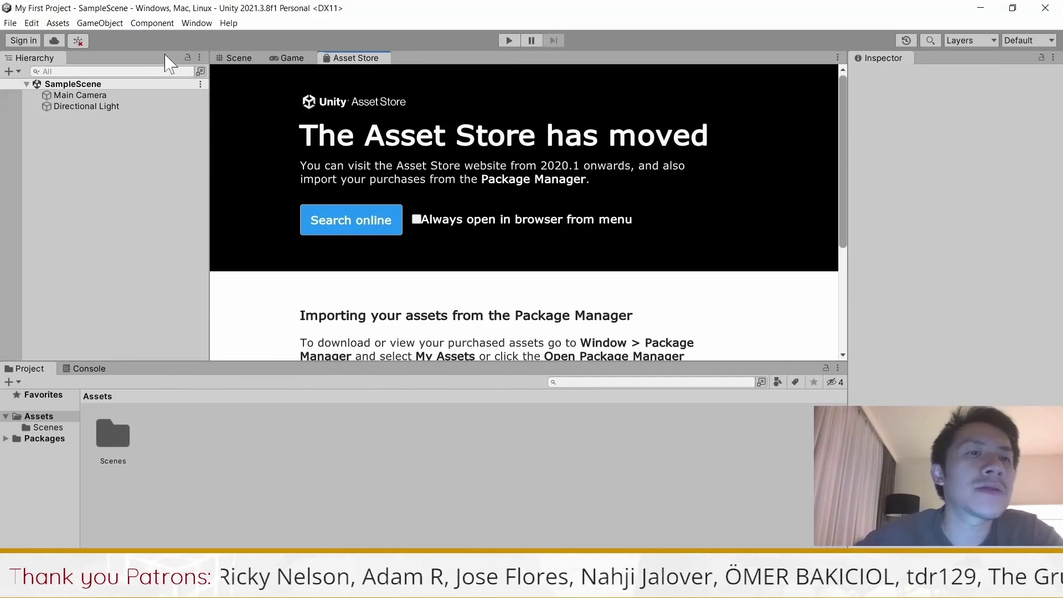
- Rearrange the editor by docking Hierarchy full-height along the left edge, Project after Console, and Asset Store alongside Inspector
{"action": "left_click_drag", "start_coordinate": [34, 58], "coordinate": [268, 55]}
{"action": "left_click_drag", "start_coordinate": [159, 82], "coordinate": [11, 72]}
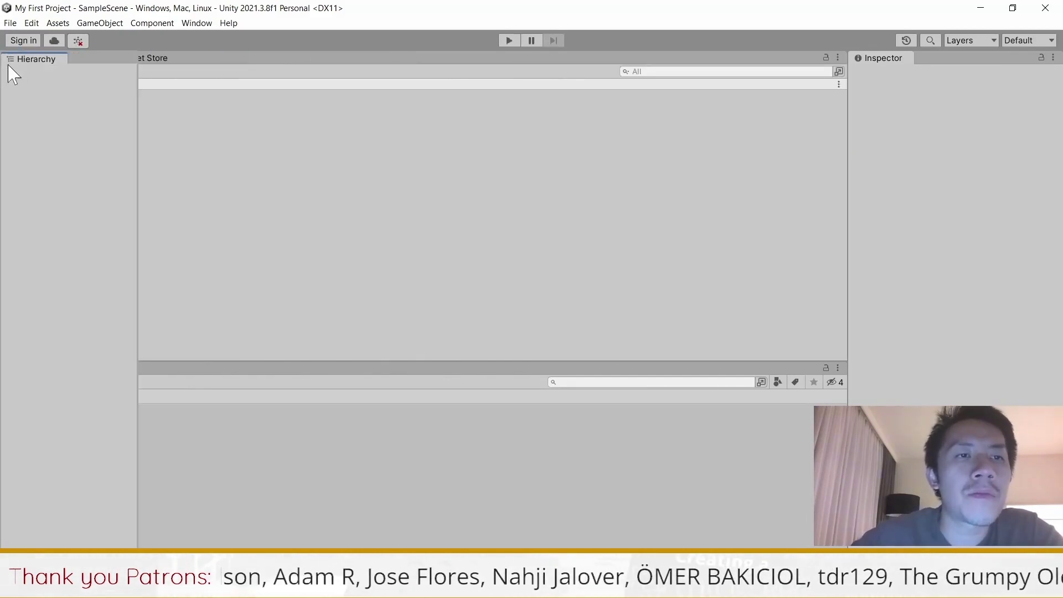
{"action": "left_click_drag", "start_coordinate": [167, 368], "coordinate": [406, 376]}
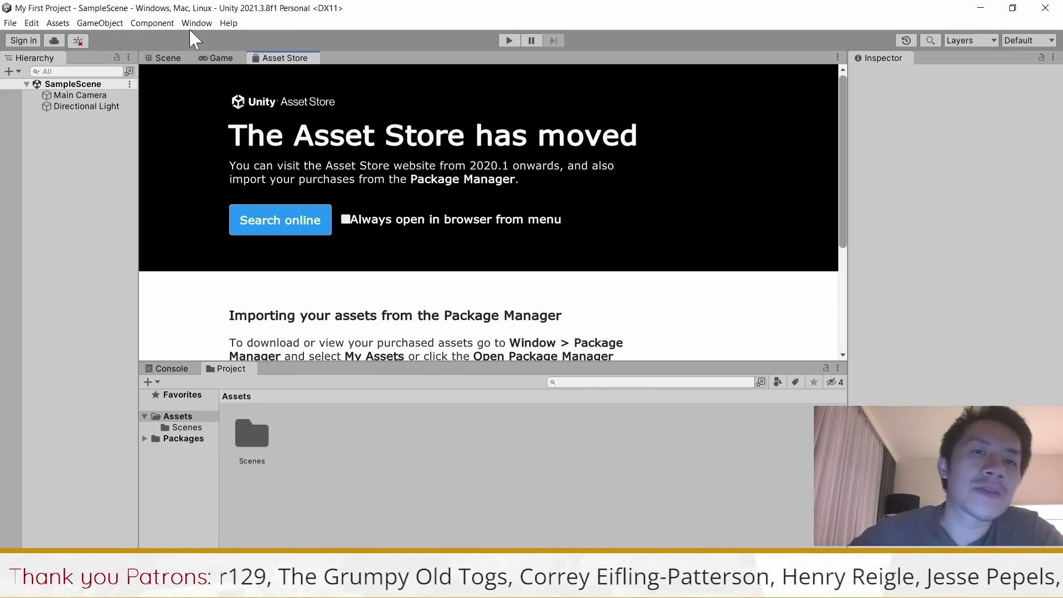
{"action": "left_click_drag", "start_coordinate": [274, 60], "coordinate": [957, 72]}
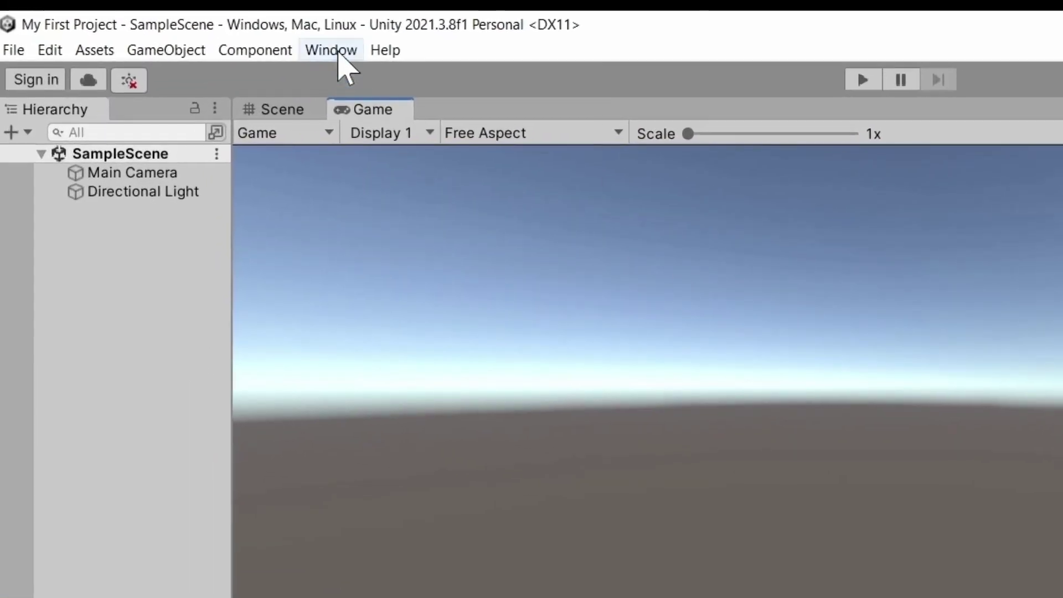
- Restore the editor's Default window layout
{"action": "left_click", "coordinate": [339, 51]}
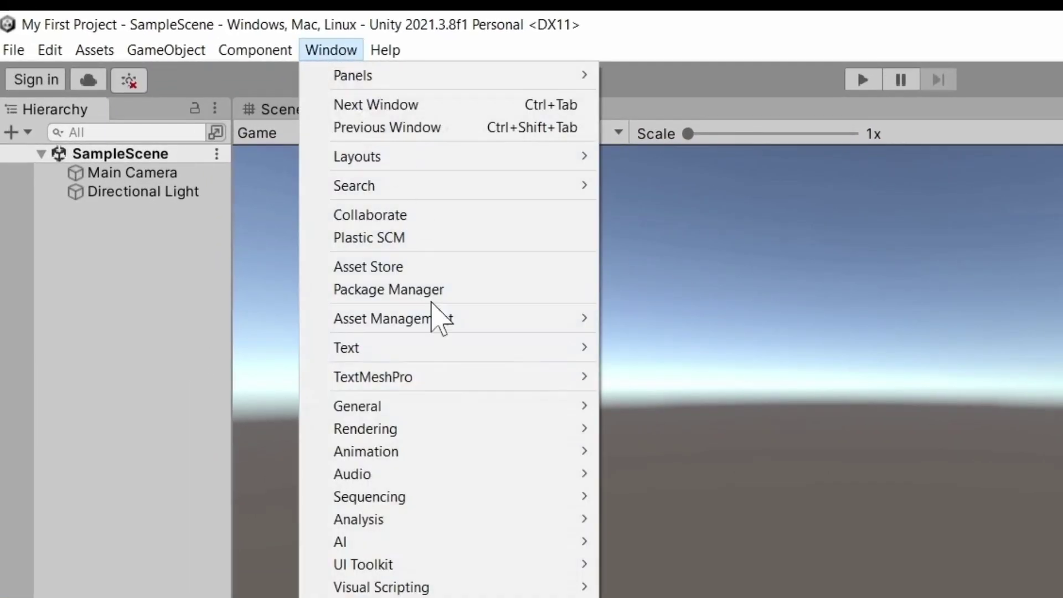
{"action": "mouse_move", "coordinate": [438, 162]}
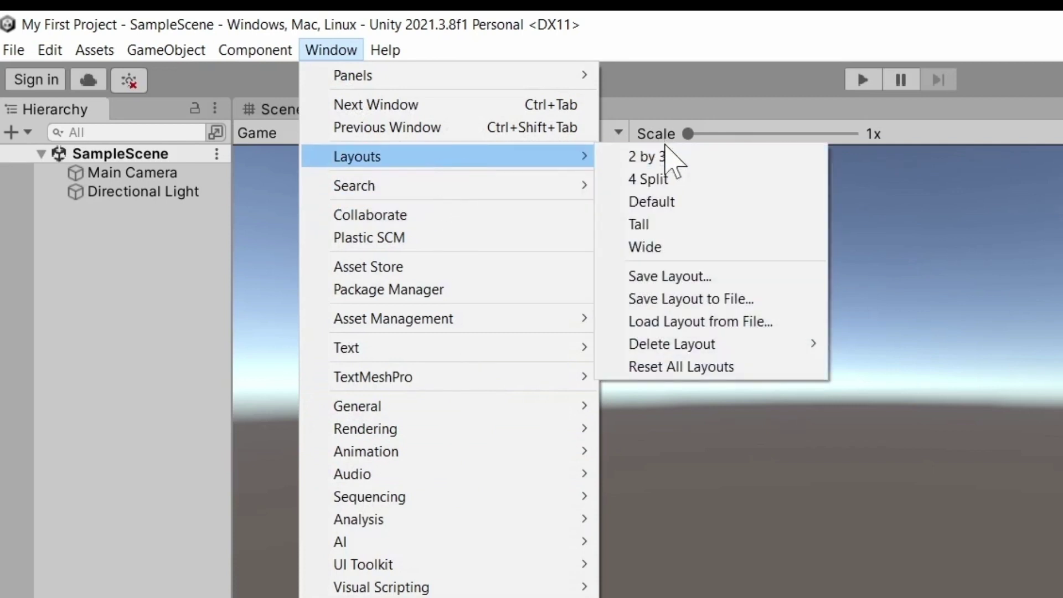
{"action": "left_click", "coordinate": [682, 205]}
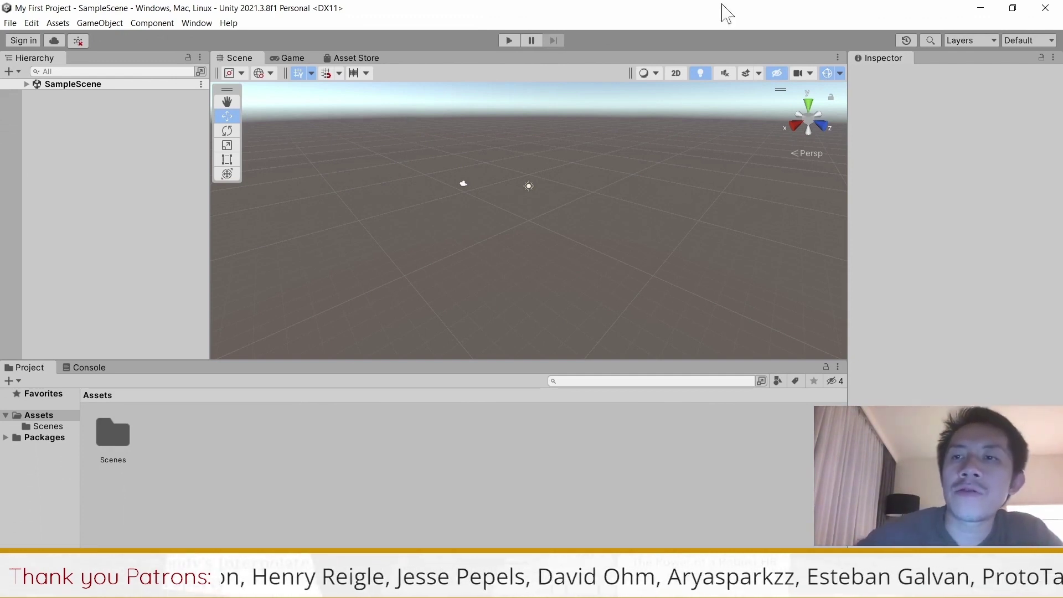
{"action": "left_click", "coordinate": [1030, 43]}
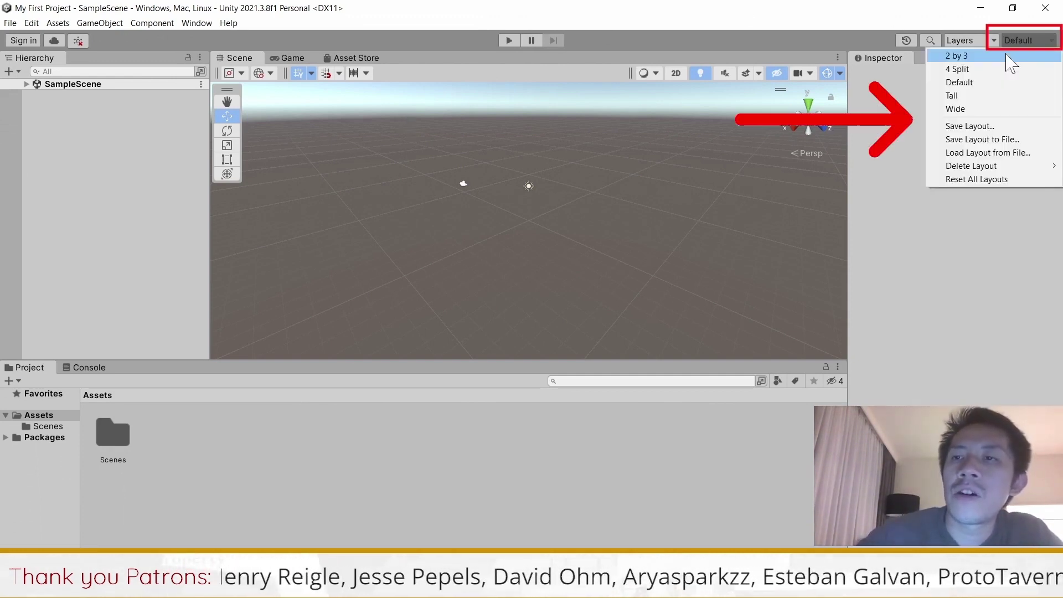
{"action": "left_click", "coordinate": [960, 82]}
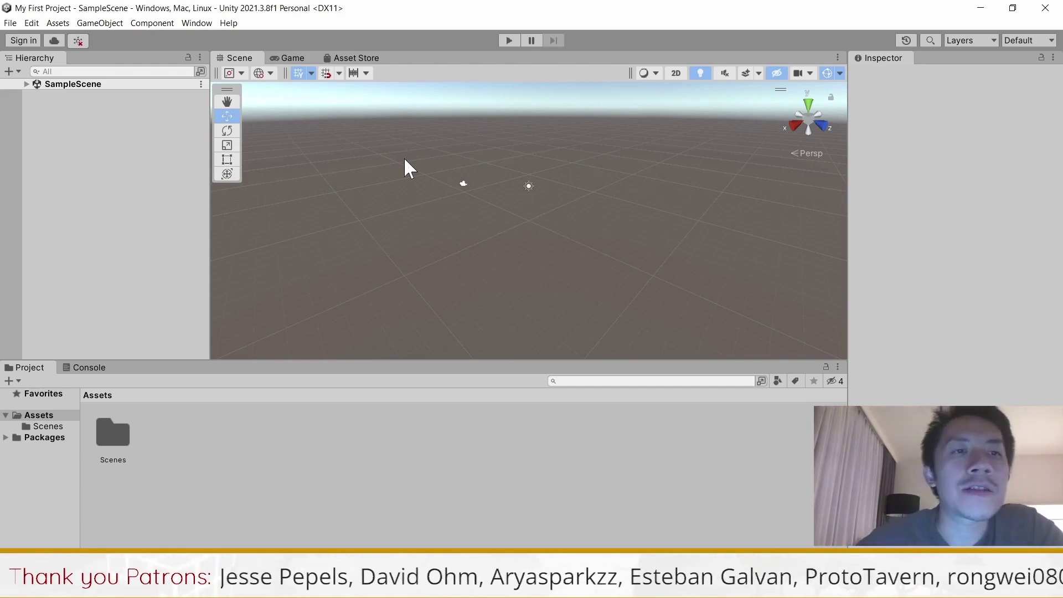
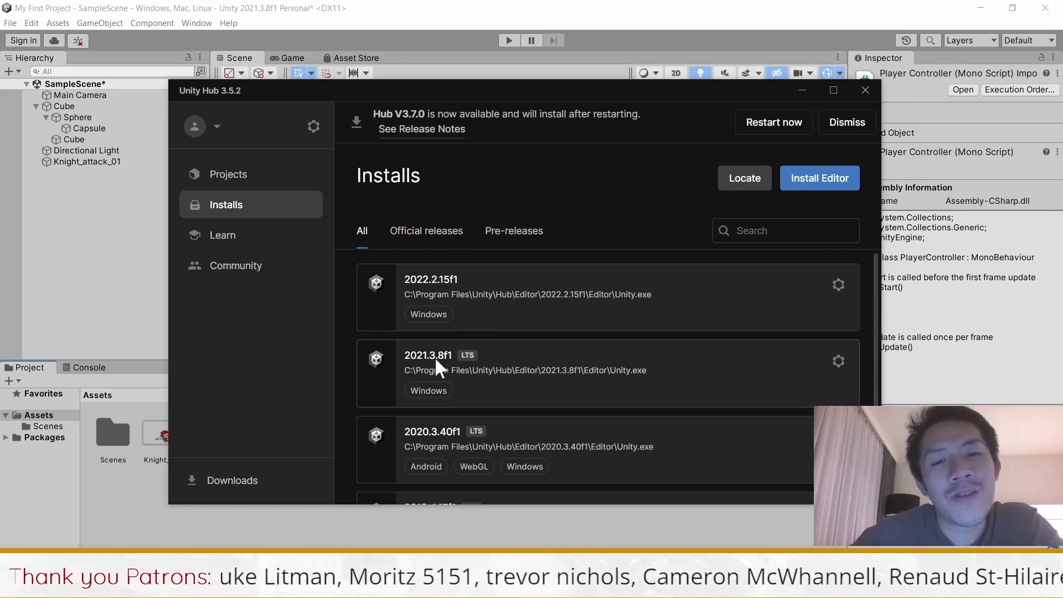
- Check the add-on modules of the Unity 2021.3.8f1 install for Visual Studio, without installing anything
{"action": "left_click", "coordinate": [838, 361]}
{"action": "left_click", "coordinate": [725, 382]}
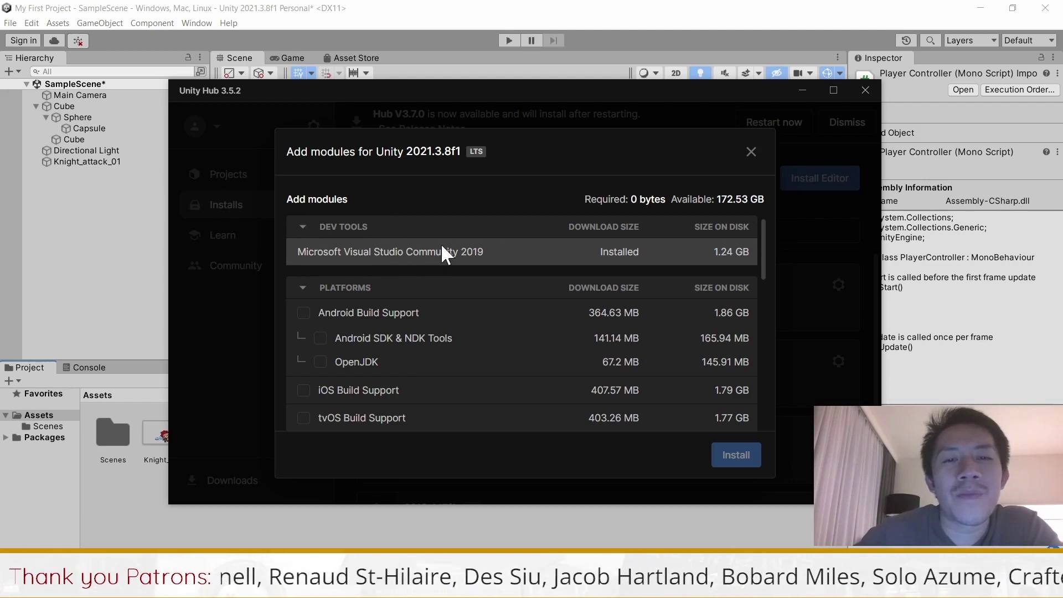
{"action": "left_click", "coordinate": [751, 155]}
- Search the computer's installed apps for "visual" to check for Visual Studio, leaving it unopened
{"action": "key", "text": "super"}
{"action": "type", "text": "vi"}
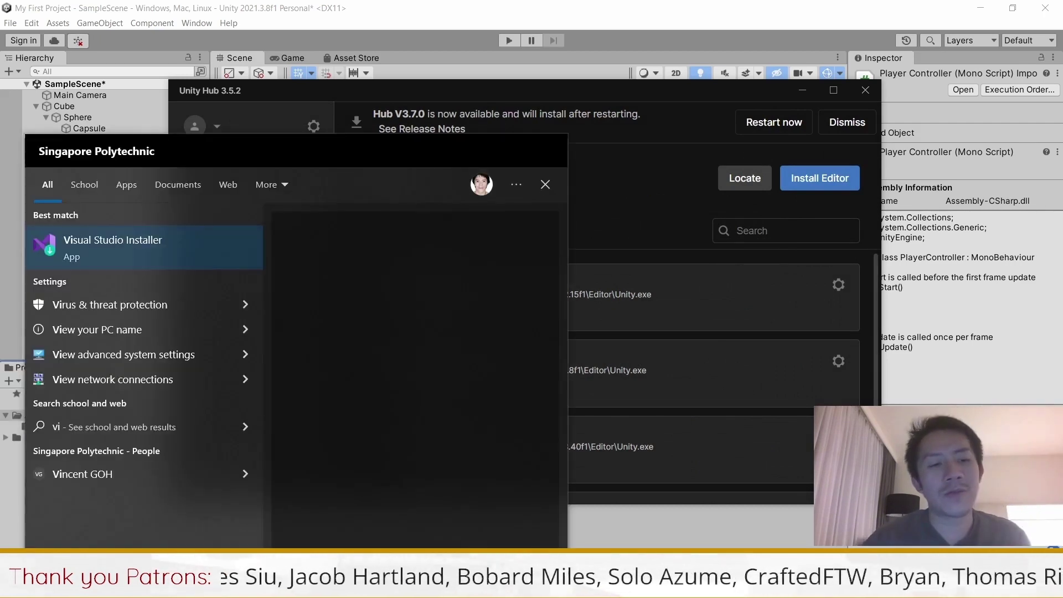
{"action": "type", "text": "sual"}
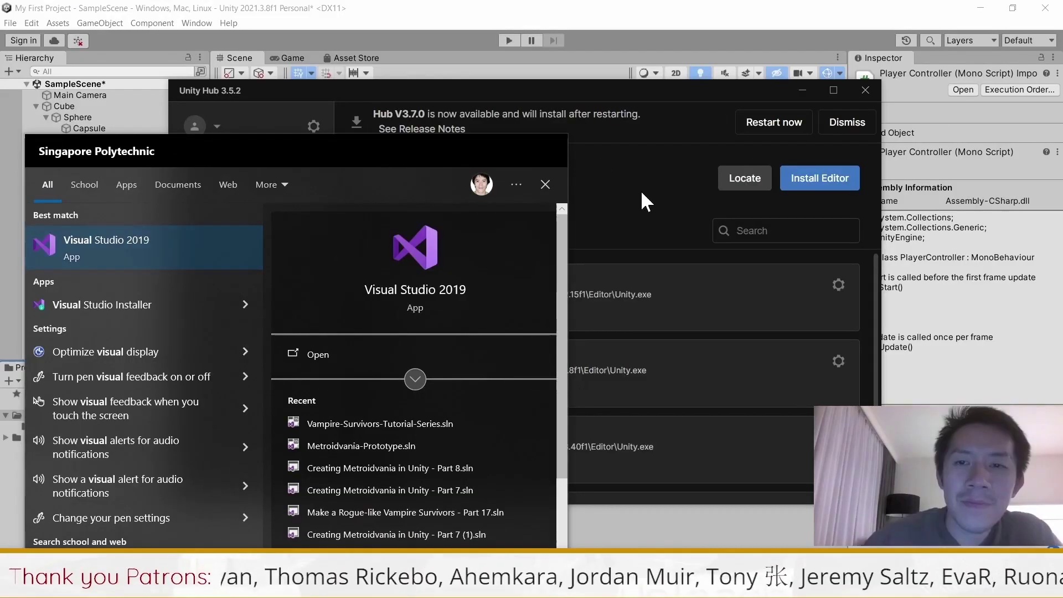
{"action": "left_click", "coordinate": [728, 290]}
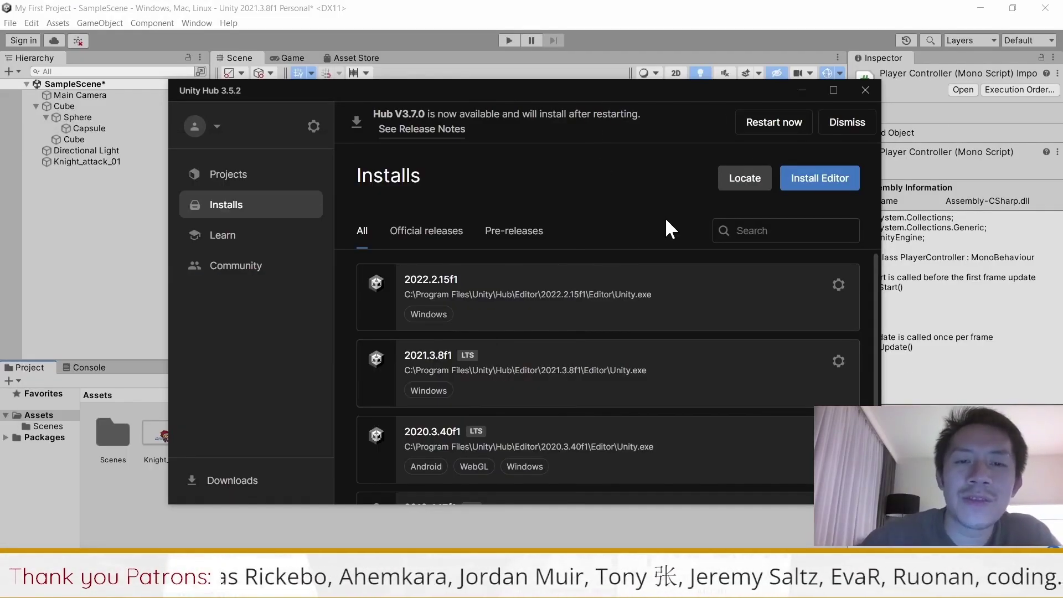
- Check the add-on modules offered for the Unity 2022.2.15f1 install, and close the list without installing any
{"action": "left_click", "coordinate": [838, 361]}
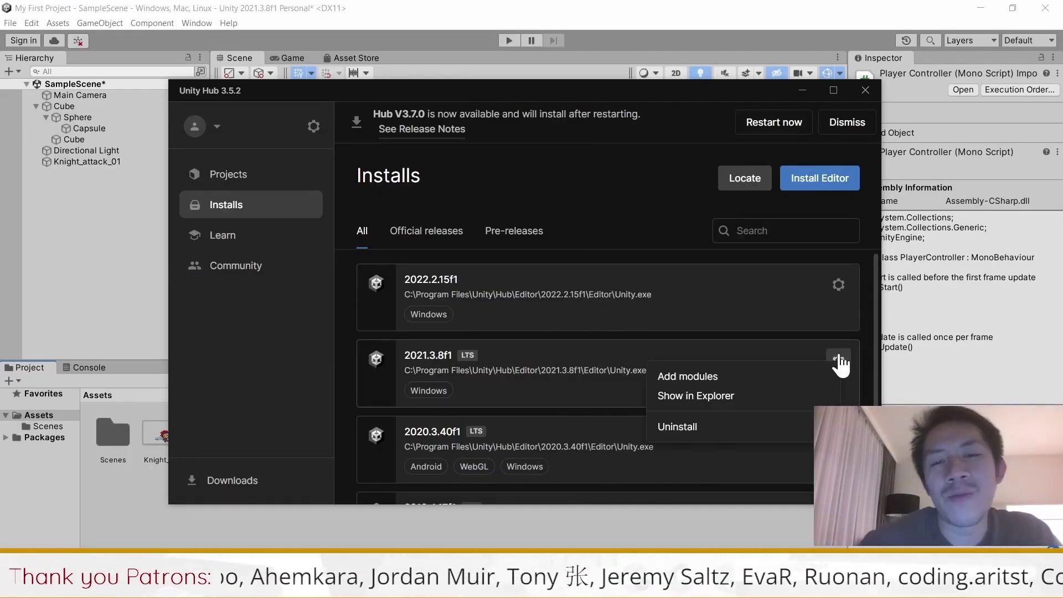
{"action": "left_click", "coordinate": [840, 289]}
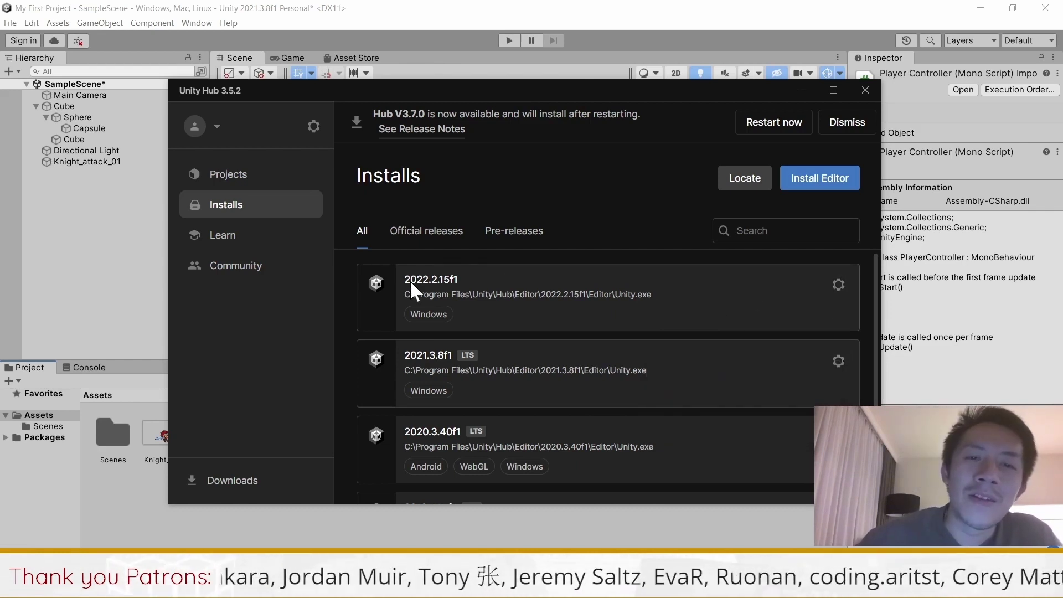
{"action": "left_click", "coordinate": [838, 284]}
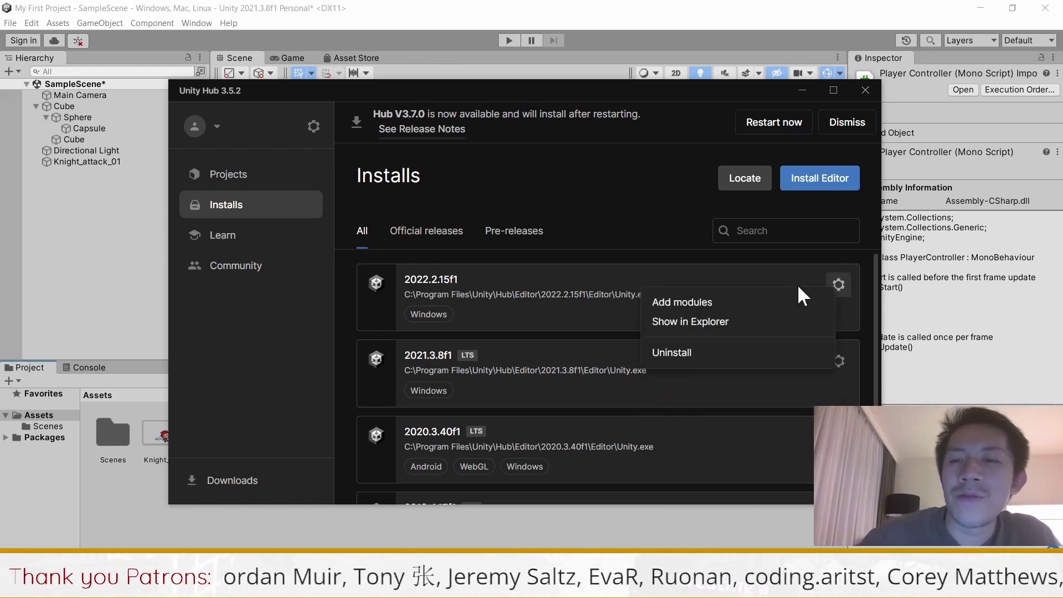
{"action": "left_click", "coordinate": [706, 304]}
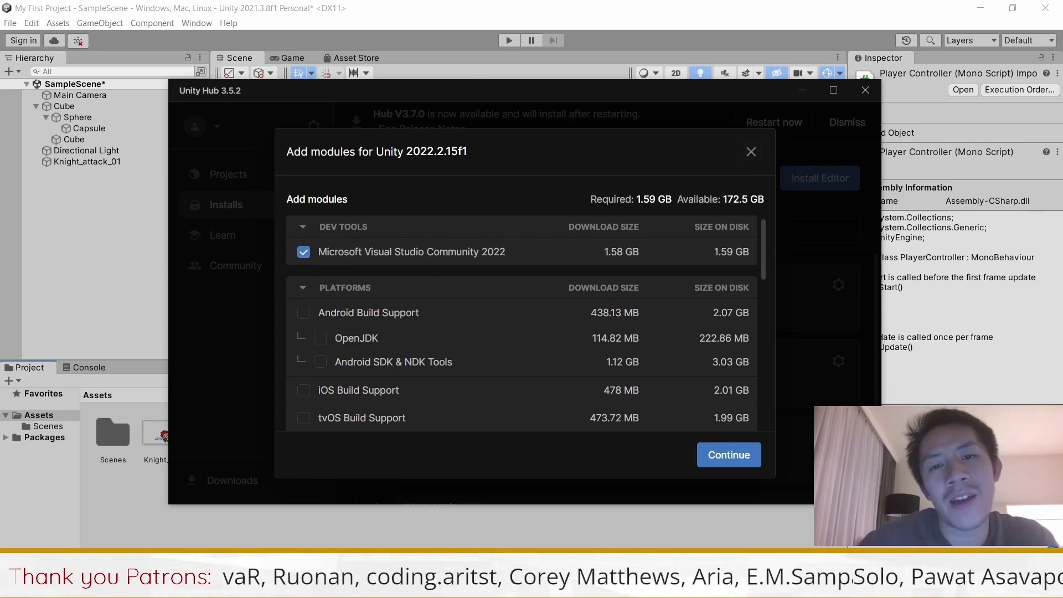
{"action": "left_click", "coordinate": [751, 153]}
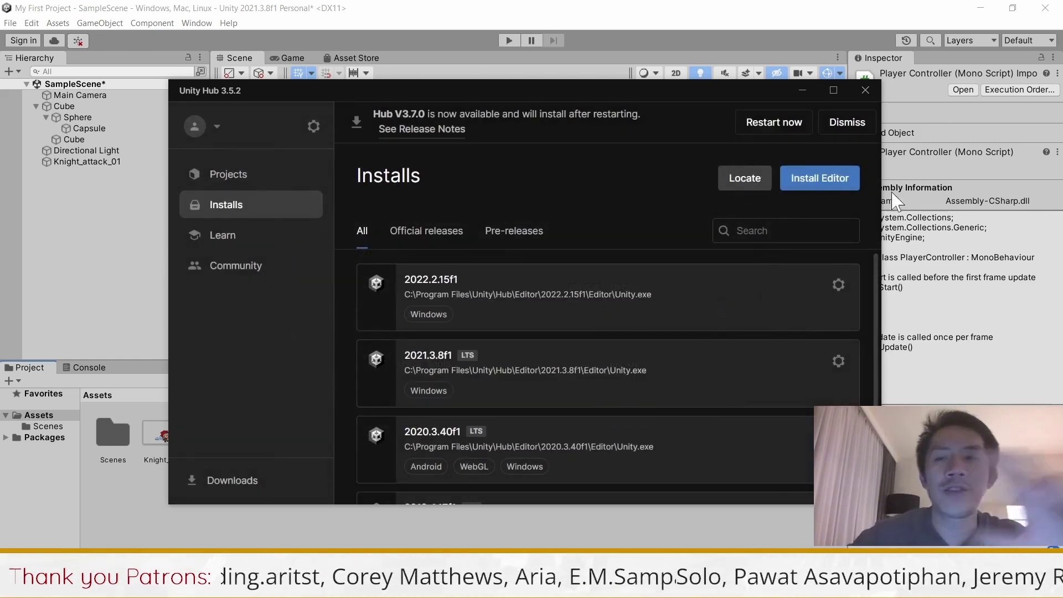
- Switch back to the Unity editor and open its Preferences at External Tools, placing the window mid-screen
{"action": "left_click", "coordinate": [893, 85]}
{"action": "left_click", "coordinate": [31, 23]}
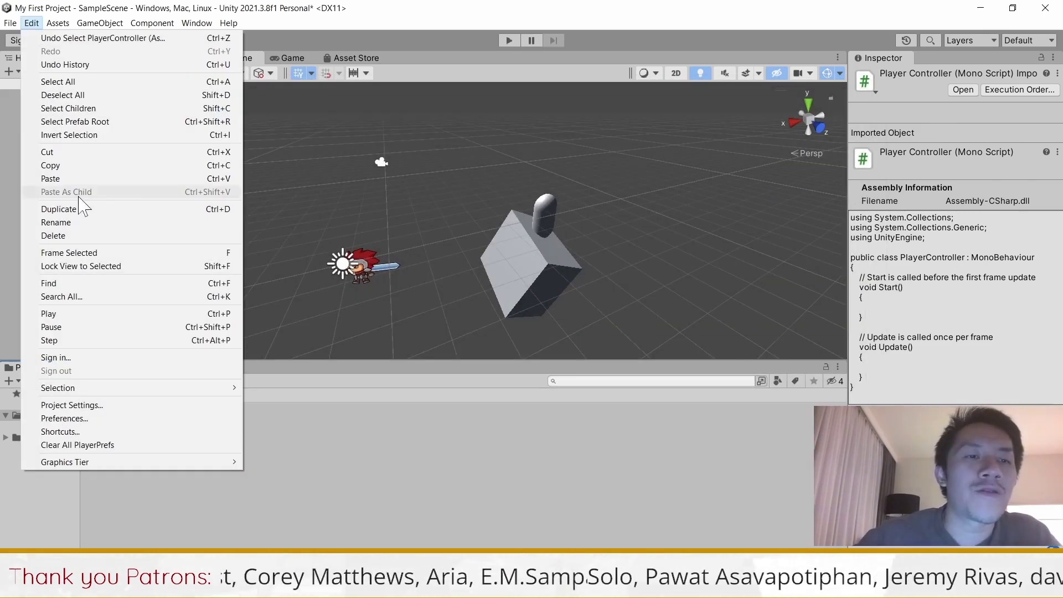
{"action": "left_click", "coordinate": [60, 419]}
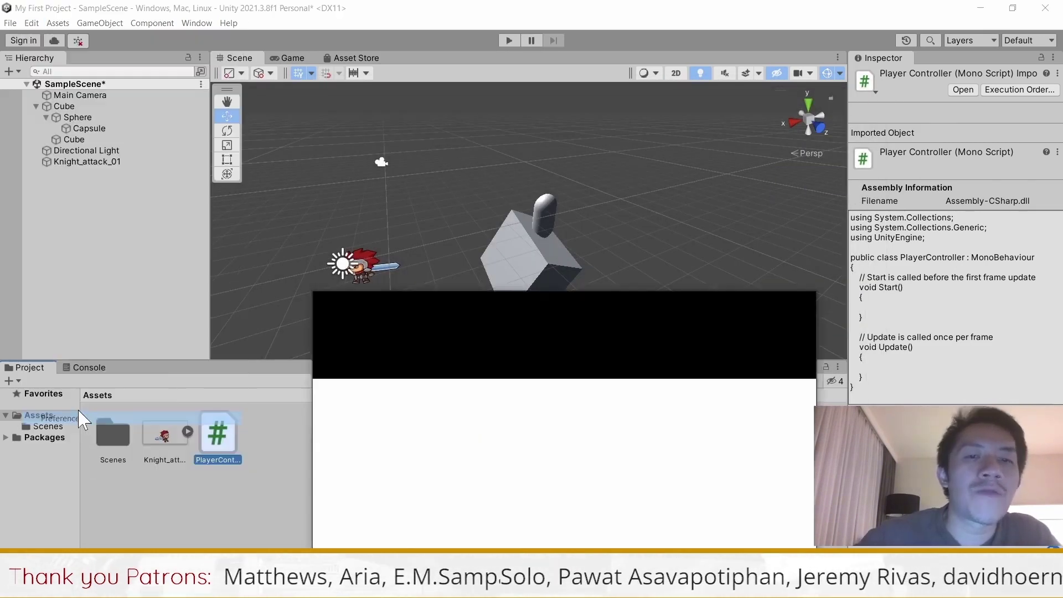
{"action": "left_click_drag", "start_coordinate": [564, 299], "coordinate": [515, 129]}
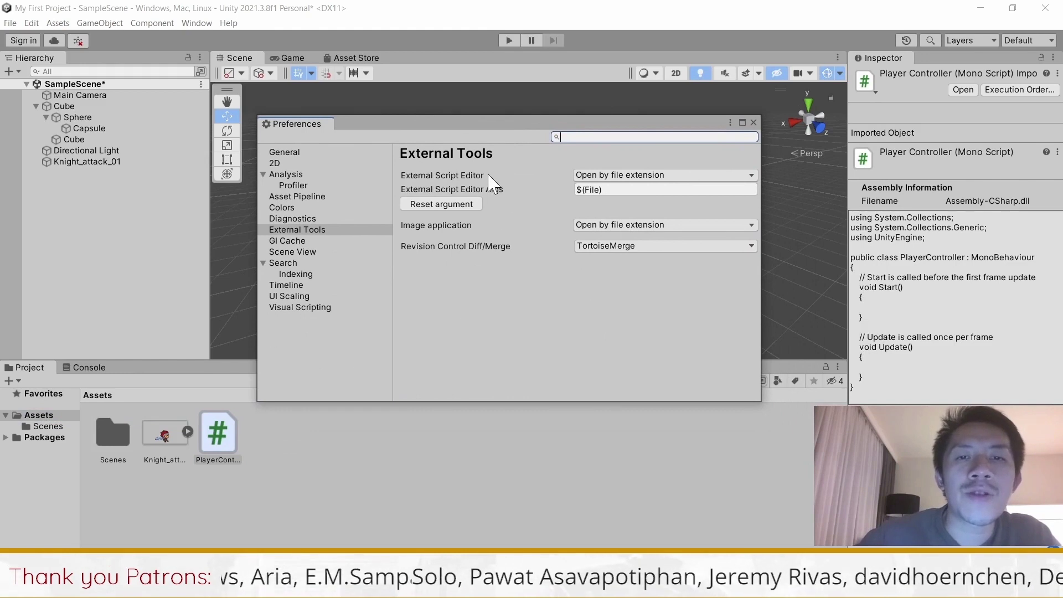
{"action": "left_click", "coordinate": [667, 176]}
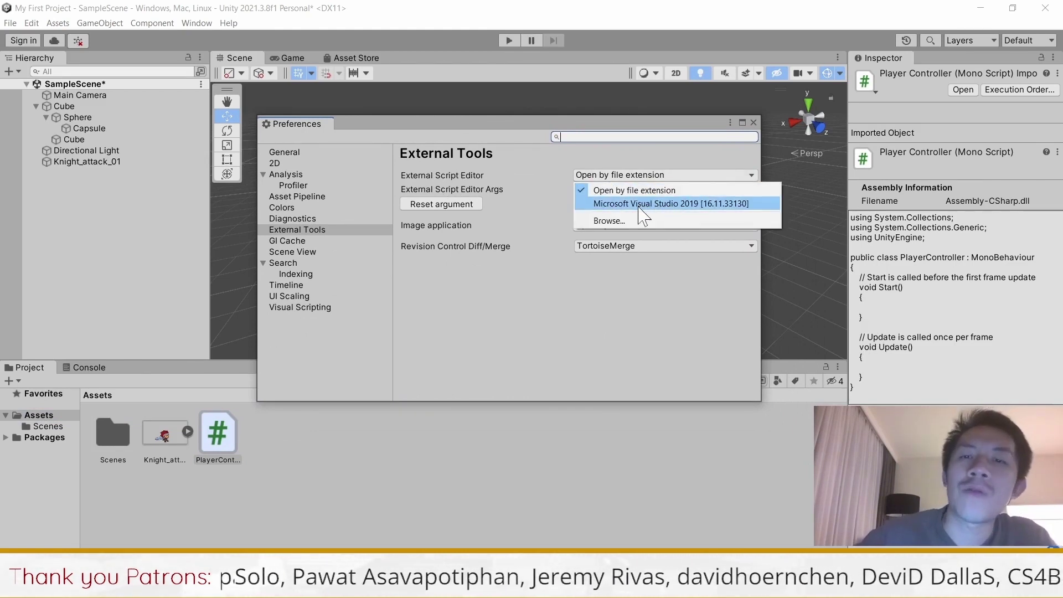
{"action": "left_click", "coordinate": [609, 220]}
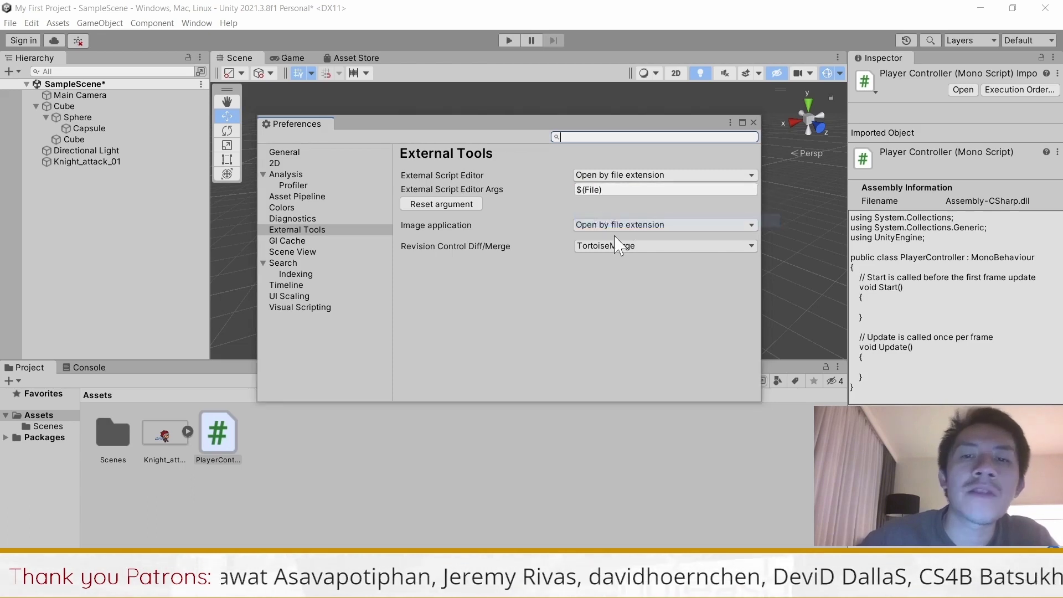
{"action": "left_click", "coordinate": [56, 261]}
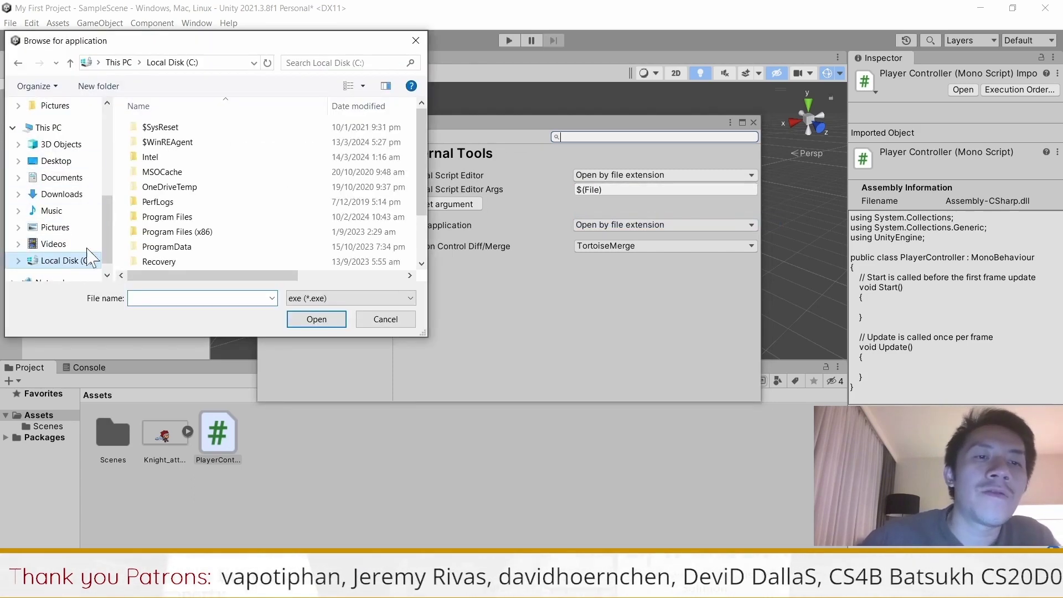
{"action": "double_click", "coordinate": [216, 198]}
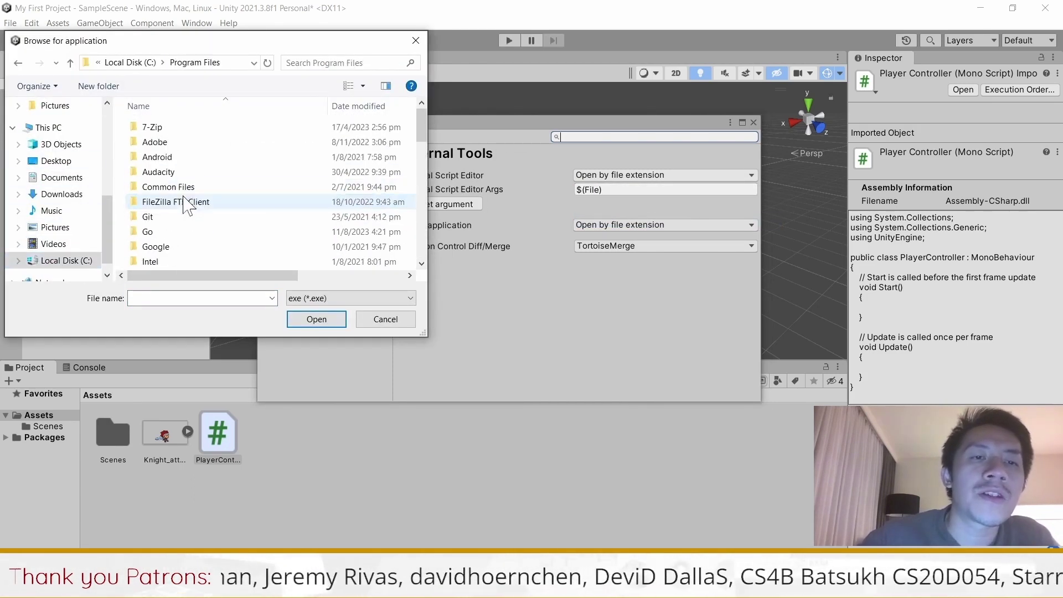
{"action": "scroll", "coordinate": [214, 185], "scroll_direction": "down", "scroll_amount": 3}
{"action": "scroll", "coordinate": [220, 187], "scroll_direction": "down", "scroll_amount": 3}
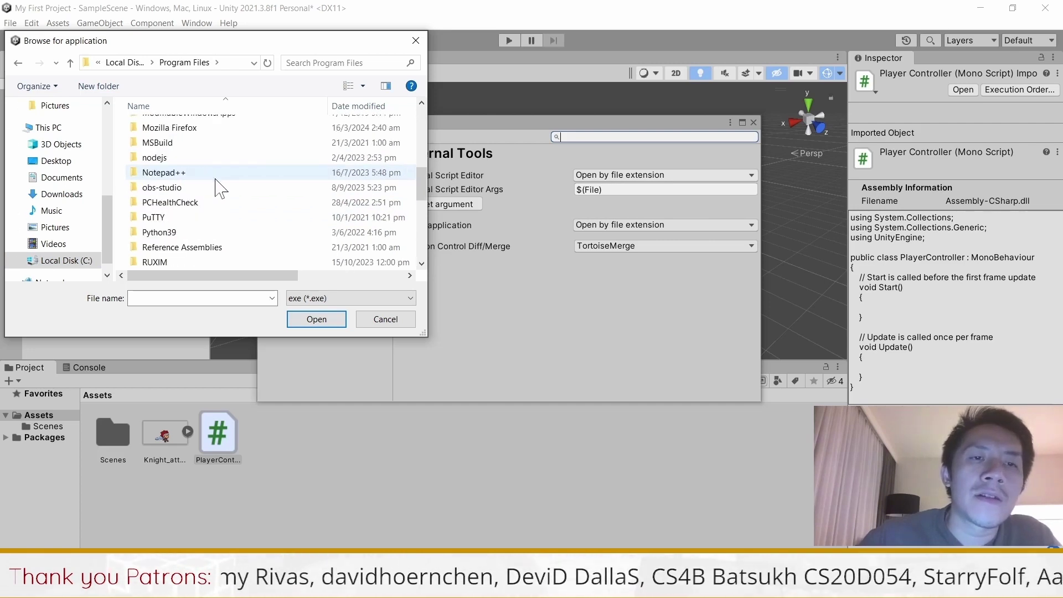
{"action": "scroll", "coordinate": [220, 188], "scroll_direction": "down", "scroll_amount": 6}
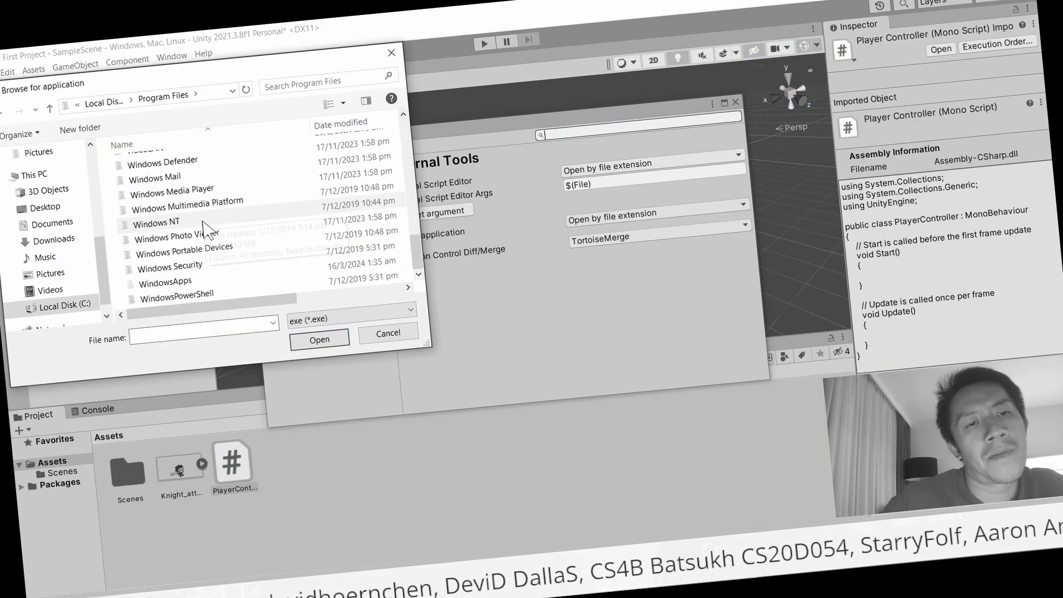
{"action": "scroll", "coordinate": [205, 222], "scroll_direction": "up", "scroll_amount": 2}
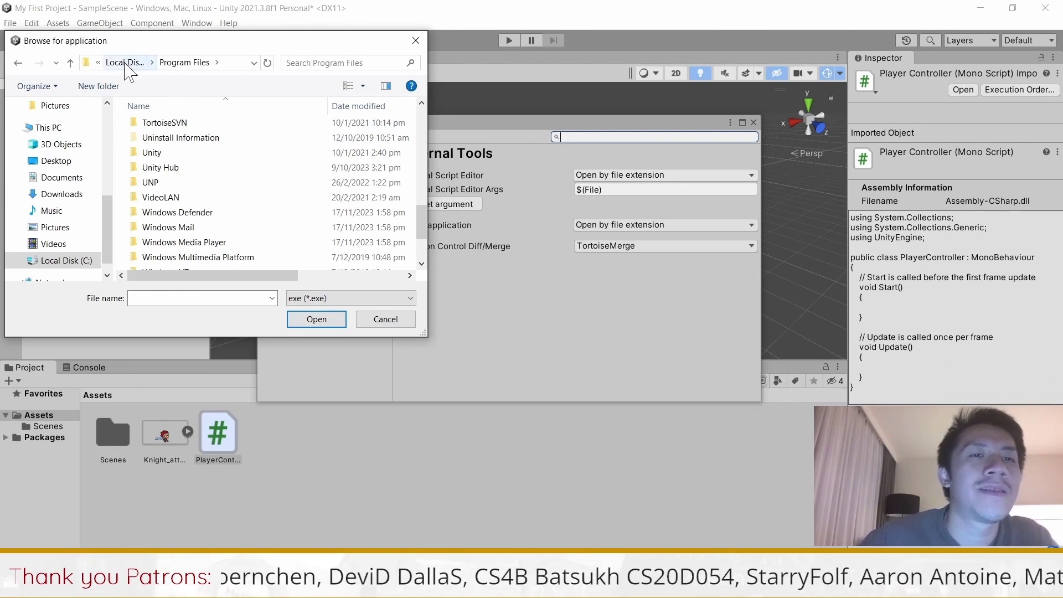
{"action": "left_click", "coordinate": [125, 63]}
{"action": "double_click", "coordinate": [178, 227]}
{"action": "scroll", "coordinate": [232, 178], "scroll_direction": "down", "scroll_amount": 2}
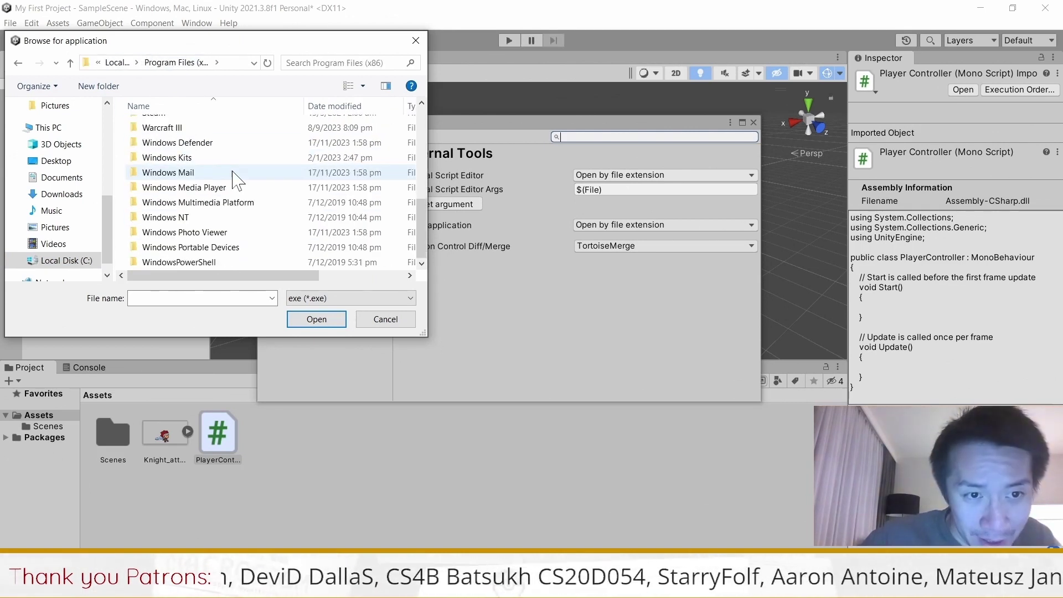
{"action": "left_click", "coordinate": [386, 320]}
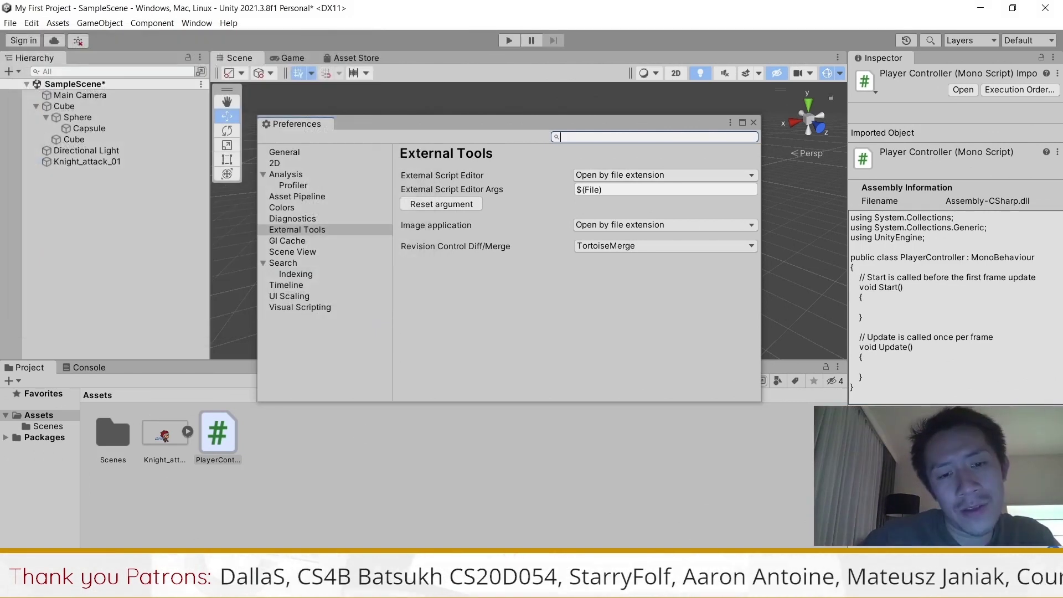
- Browse for a custom External Script Editor and open the Microsoft Visual Studio folder in Program Files (x86) on drive C
{"action": "left_click", "coordinate": [664, 175]}
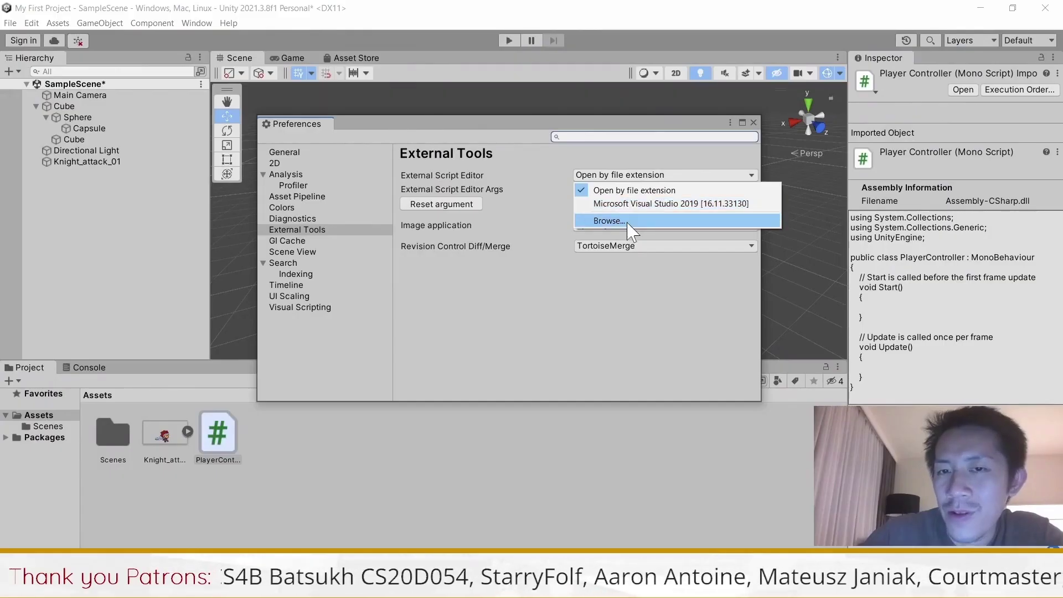
{"action": "left_click", "coordinate": [609, 221]}
{"action": "scroll", "coordinate": [55, 211], "scroll_direction": "down", "scroll_amount": 1}
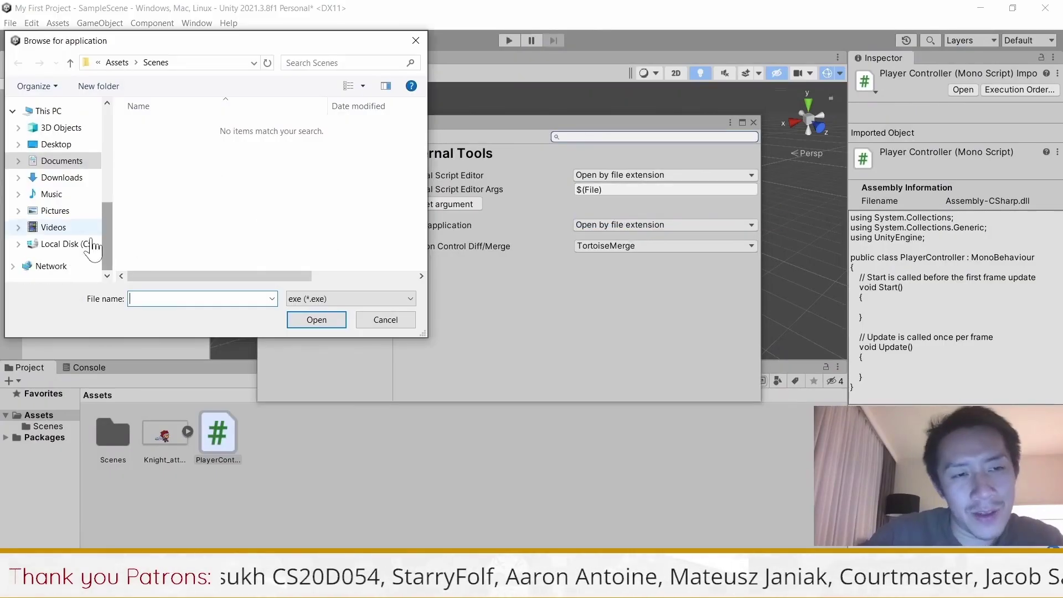
{"action": "left_click", "coordinate": [61, 244]}
{"action": "double_click", "coordinate": [199, 188]}
{"action": "scroll", "coordinate": [202, 191], "scroll_direction": "down", "scroll_amount": 3}
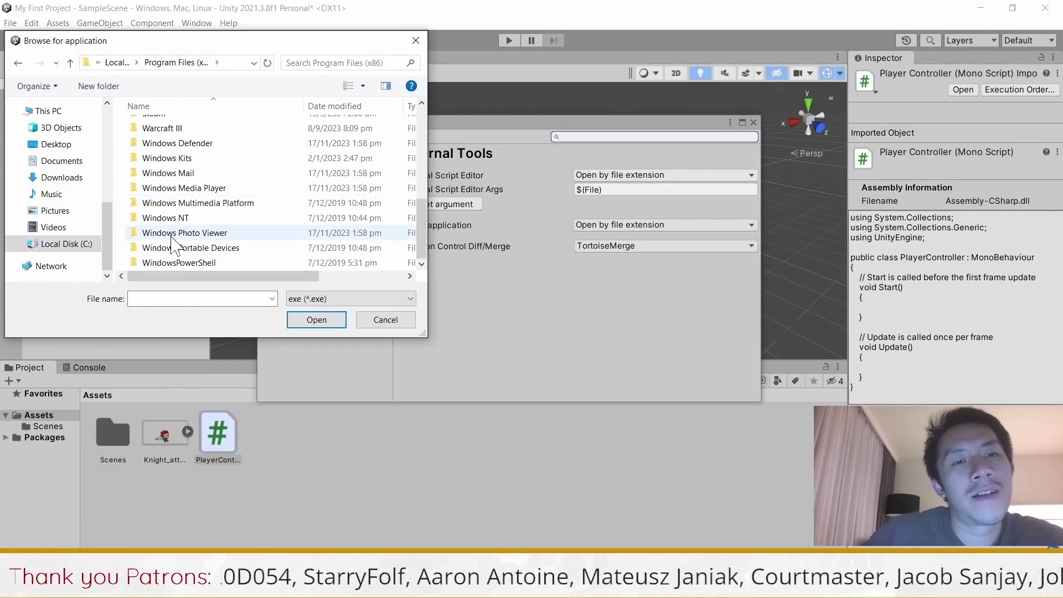
{"action": "scroll", "coordinate": [191, 174], "scroll_direction": "up", "scroll_amount": 2}
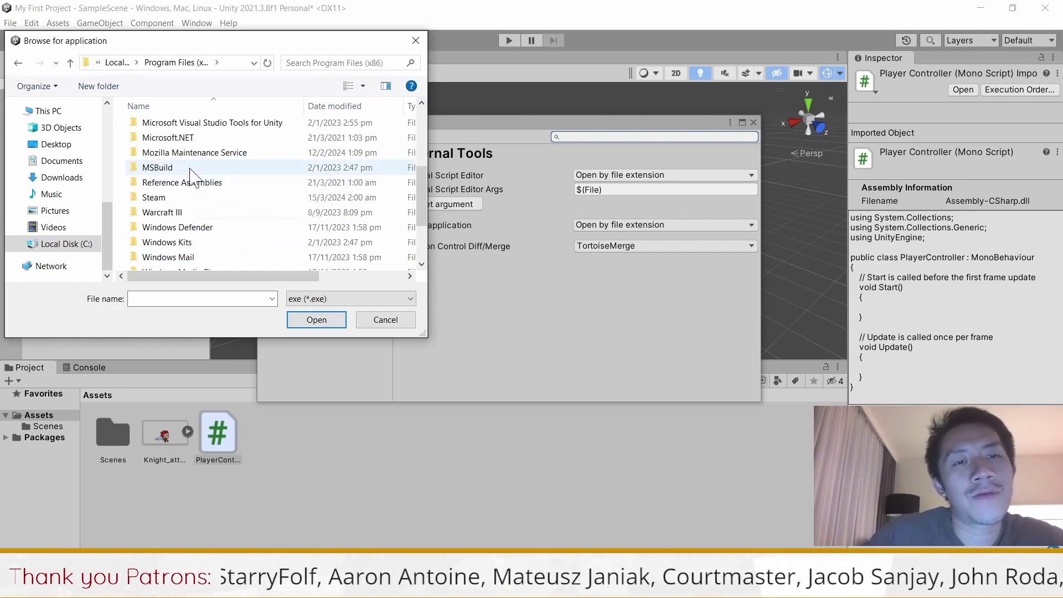
{"action": "scroll", "coordinate": [191, 176], "scroll_direction": "up", "scroll_amount": 1}
{"action": "double_click", "coordinate": [191, 175]}
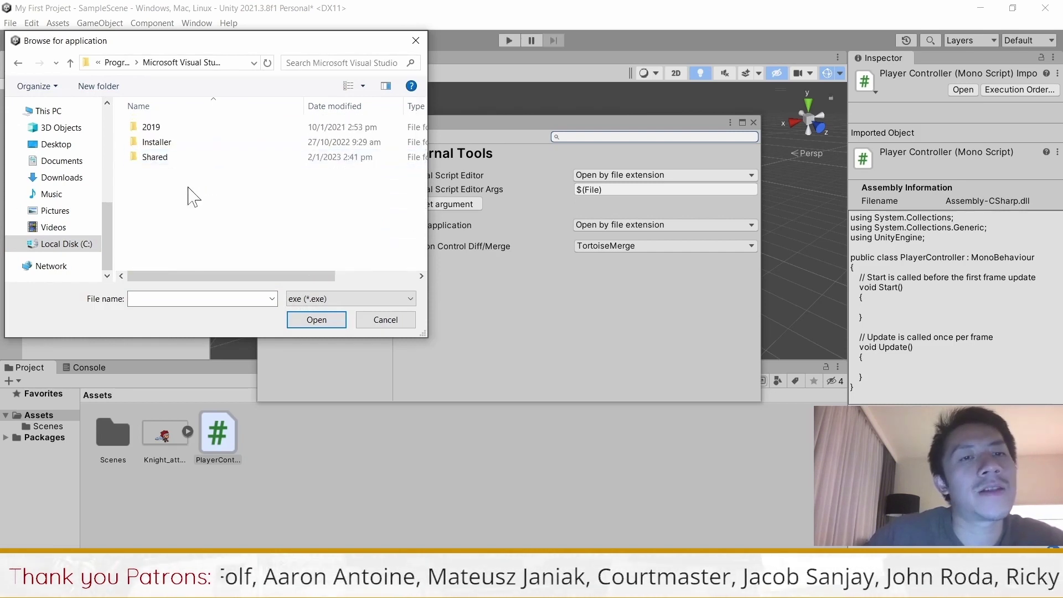
- Browse through 2019, Community, Common7 and IDE, and choose devenv.exe as the External Script Editor
{"action": "double_click", "coordinate": [155, 128]}
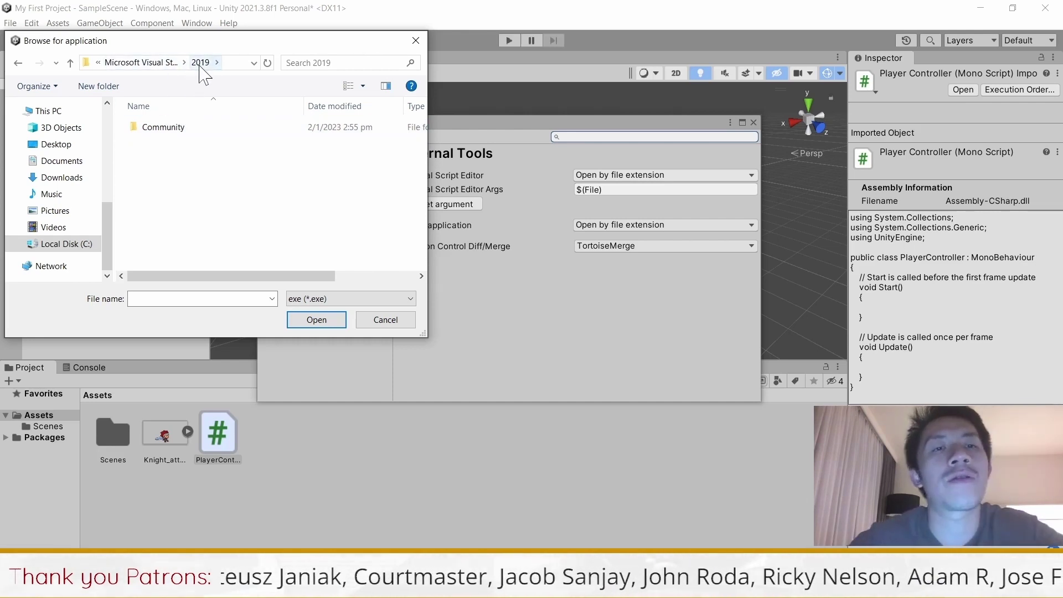
{"action": "double_click", "coordinate": [169, 127]}
{"action": "double_click", "coordinate": [159, 129]}
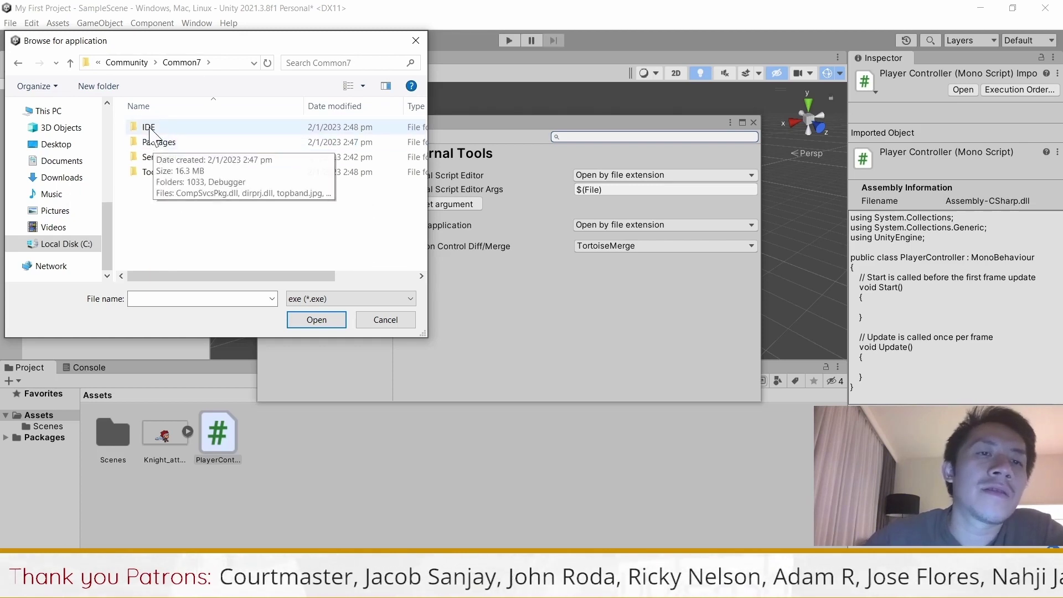
{"action": "double_click", "coordinate": [152, 128]}
{"action": "scroll", "coordinate": [204, 204], "scroll_direction": "down", "scroll_amount": 10}
{"action": "scroll", "coordinate": [188, 217], "scroll_direction": "up", "scroll_amount": 15}
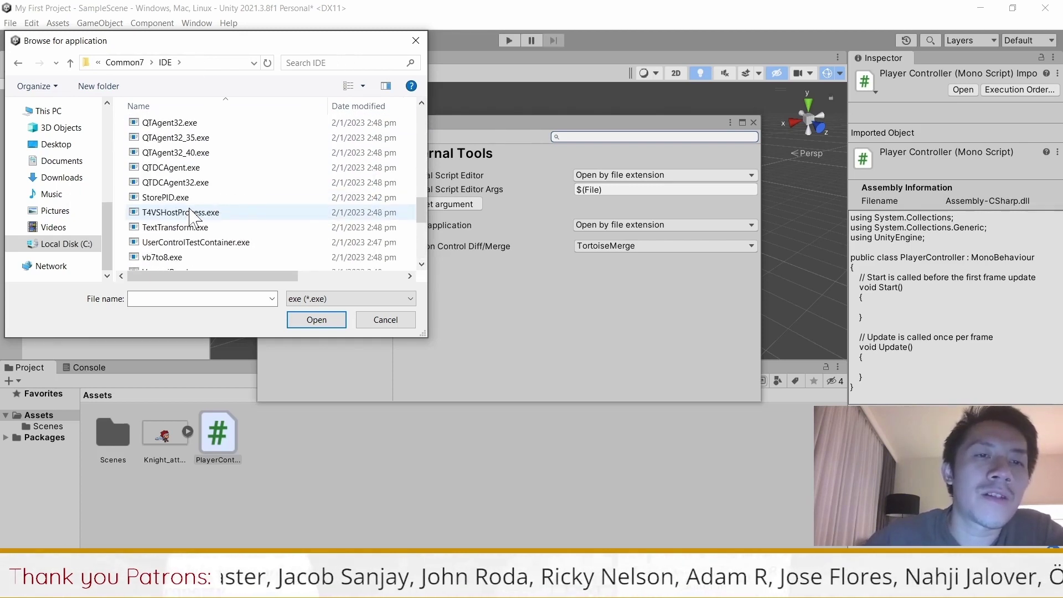
{"action": "scroll", "coordinate": [183, 165], "scroll_direction": "down", "scroll_amount": 10}
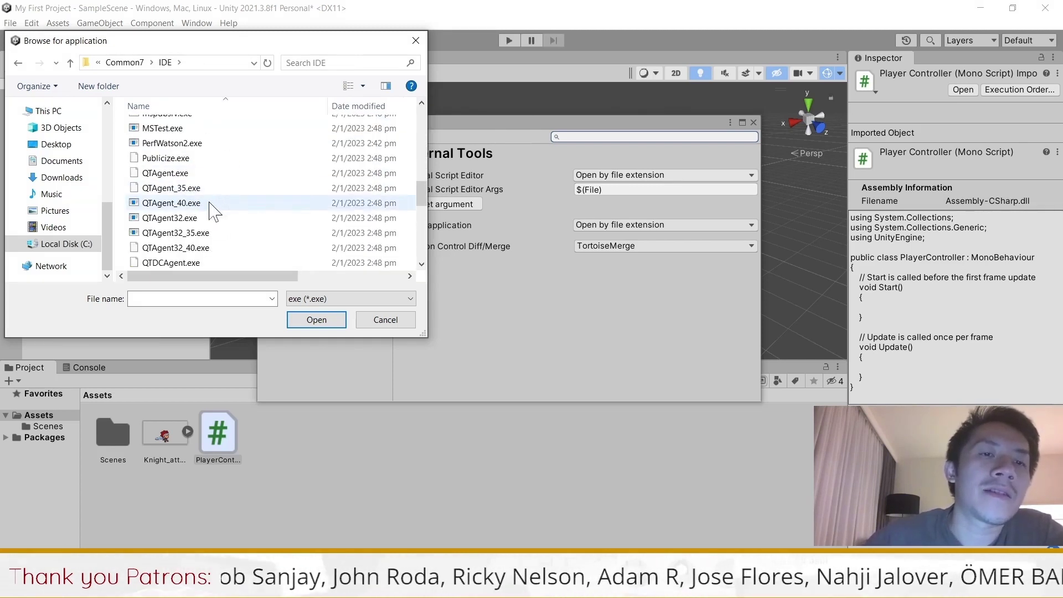
{"action": "left_click", "coordinate": [162, 212]}
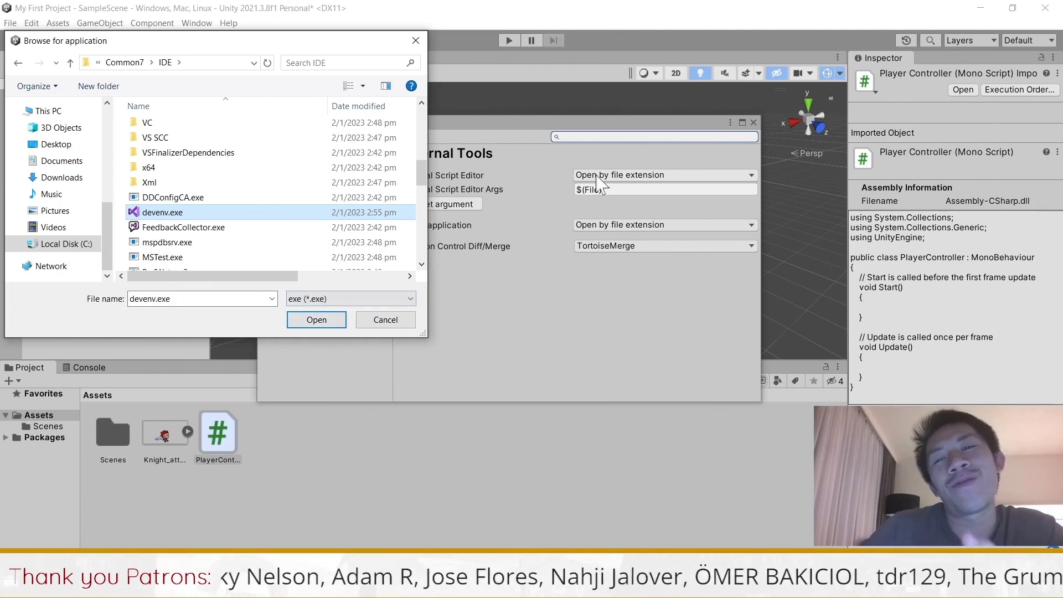
{"action": "left_click", "coordinate": [331, 321]}
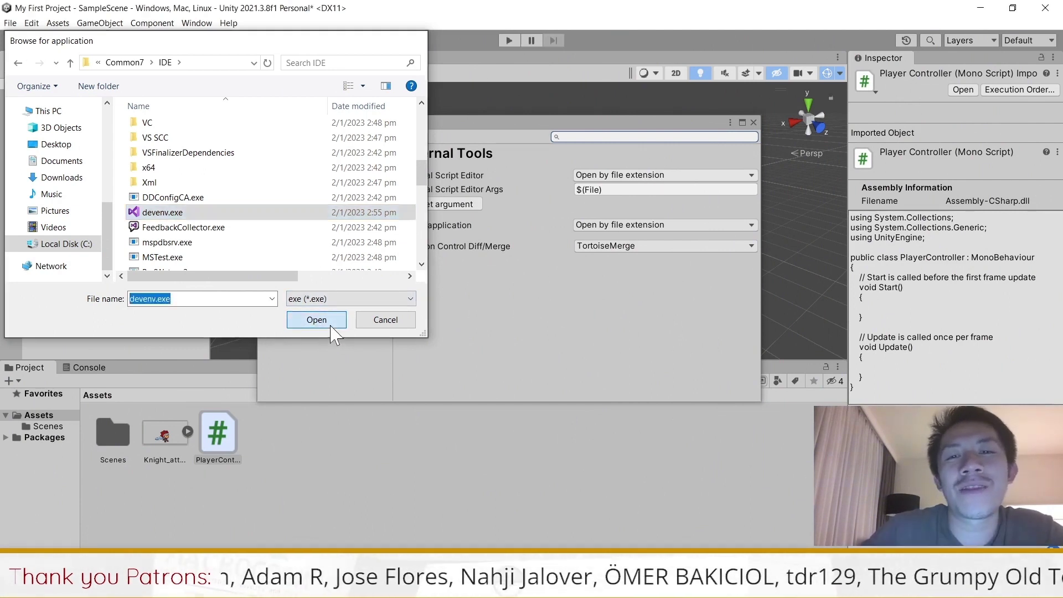
- Check the selected entry in the External Script Editor choices, leave it as is, and close Preferences
{"action": "left_click", "coordinate": [619, 176]}
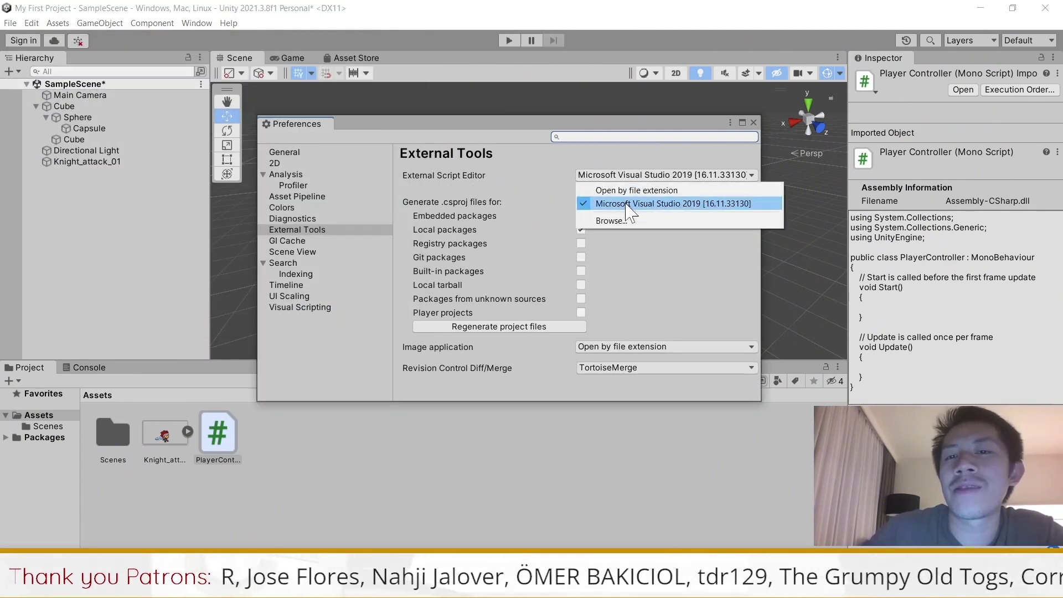
{"action": "left_click", "coordinate": [559, 187]}
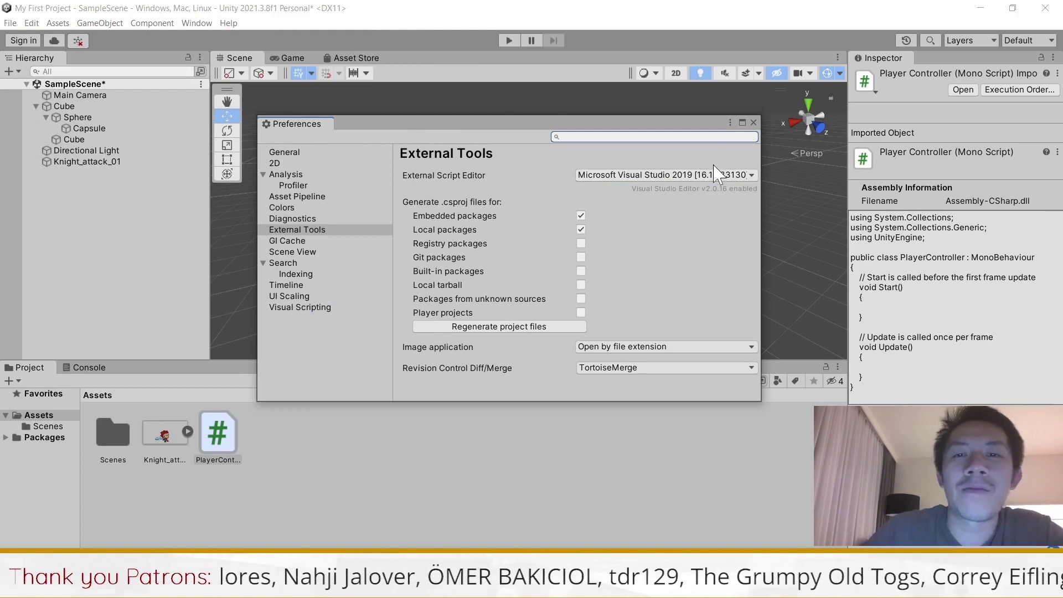
{"action": "left_click", "coordinate": [753, 123]}
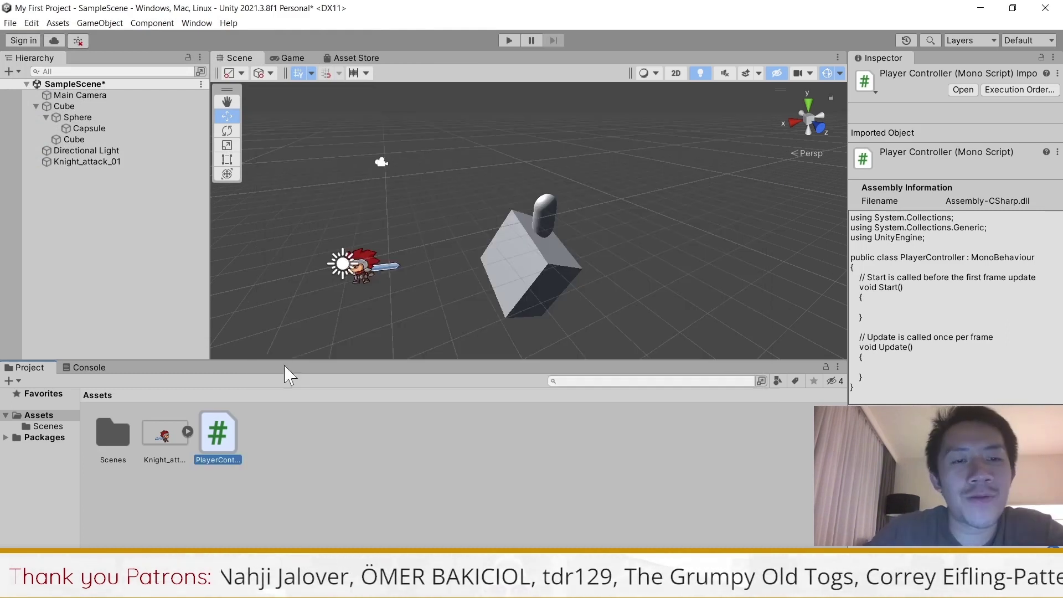
- Open the PlayerController script from the Assets folder in Visual Studio and highlight MonoBehaviour in its class declaration
{"action": "double_click", "coordinate": [223, 431]}
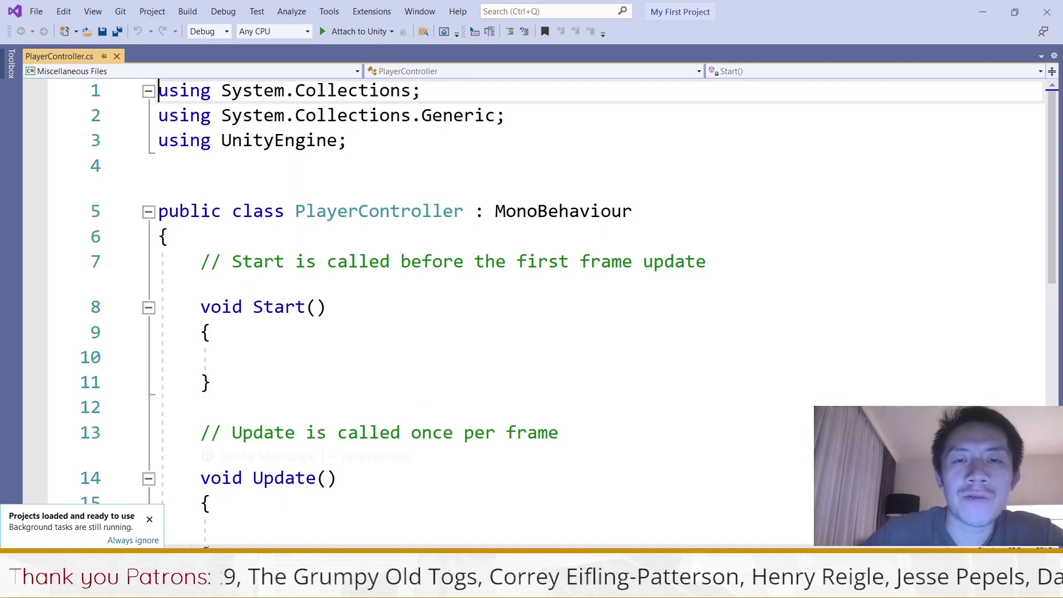
{"action": "double_click", "coordinate": [564, 211]}
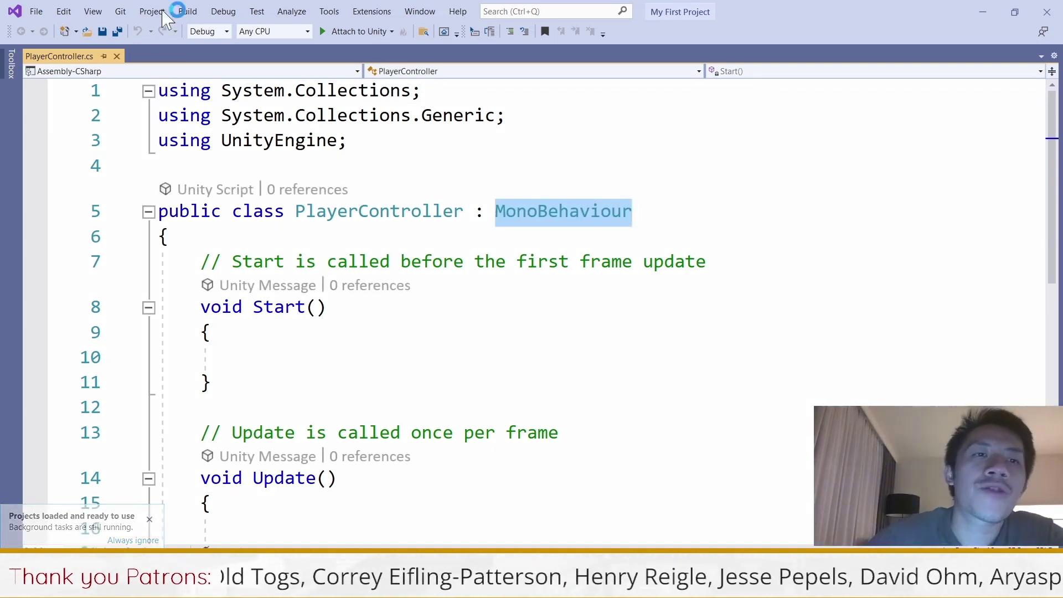
{"action": "key", "text": "Right"}
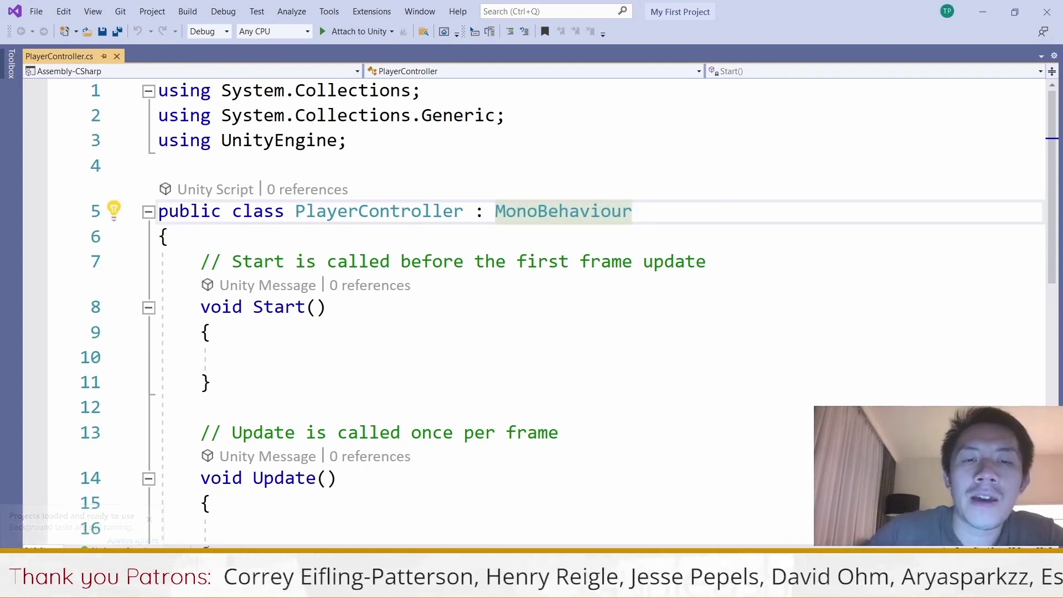
- Enter BoxCollider on the line inside Start() and highlight the BoxCollider2D autocomplete suggestion without accepting it
{"action": "left_click", "coordinate": [211, 332]}
{"action": "key", "text": "Return"}
{"action": "key", "text": "Return"}
{"action": "key", "text": "Left"}
{"action": "key", "text": "Left"}
{"action": "key", "text": "shift+Home"}
{"action": "key", "text": "BackSpace"}
{"action": "key", "text": "BackSpace"}
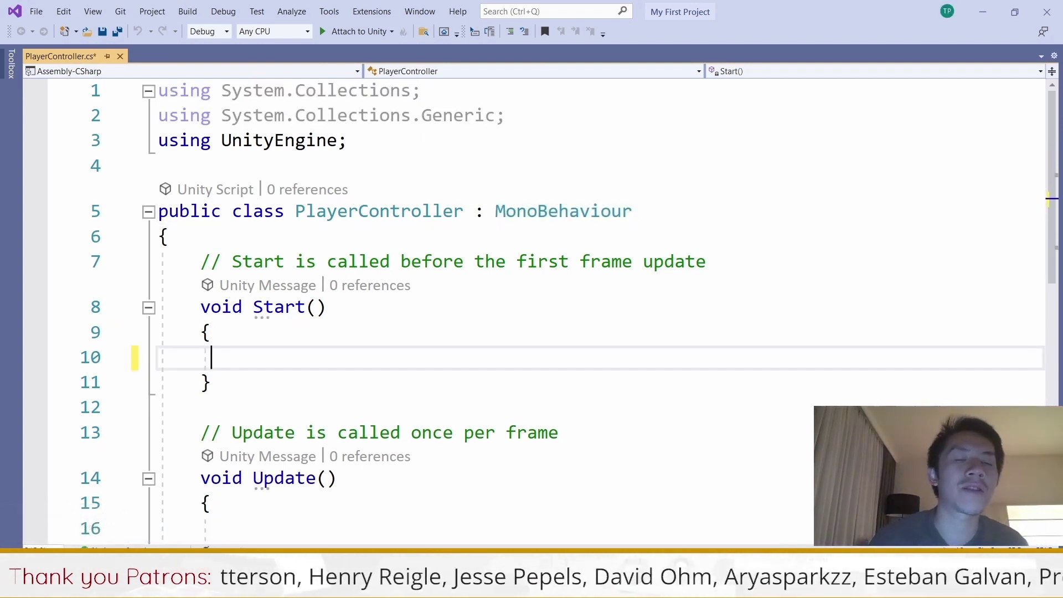
{"action": "type", "text": "BoxCollider"}
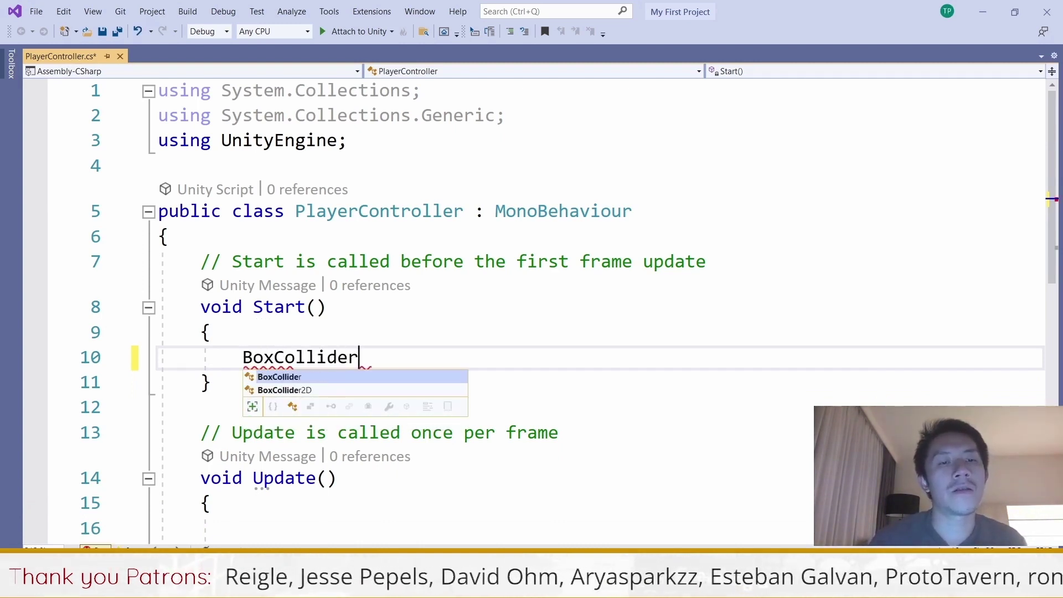
{"action": "key", "text": "Down"}
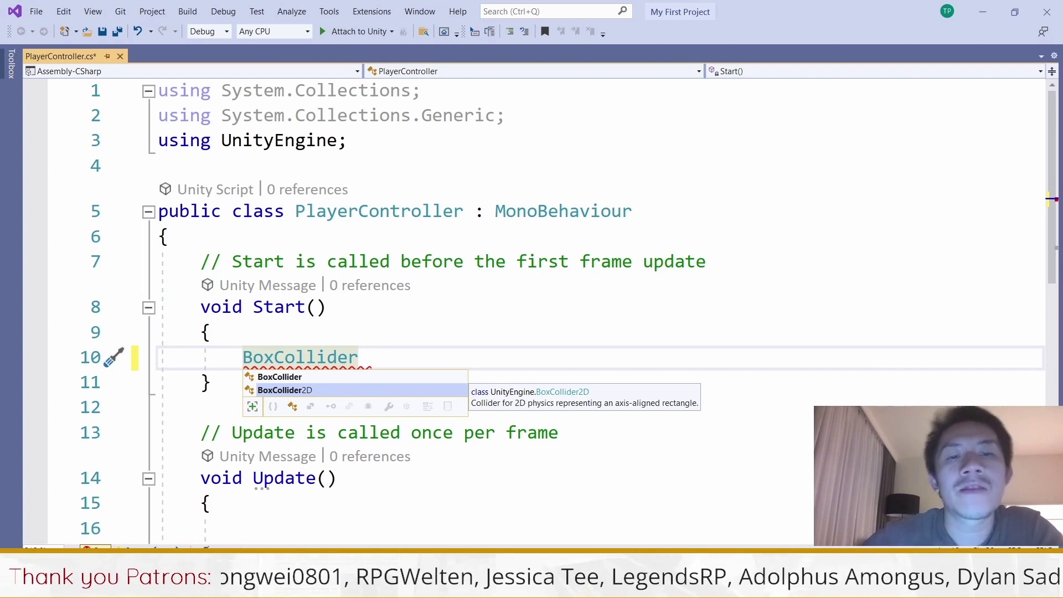
{"action": "left_click_drag", "start_coordinate": [252, 358], "coordinate": [359, 357]}
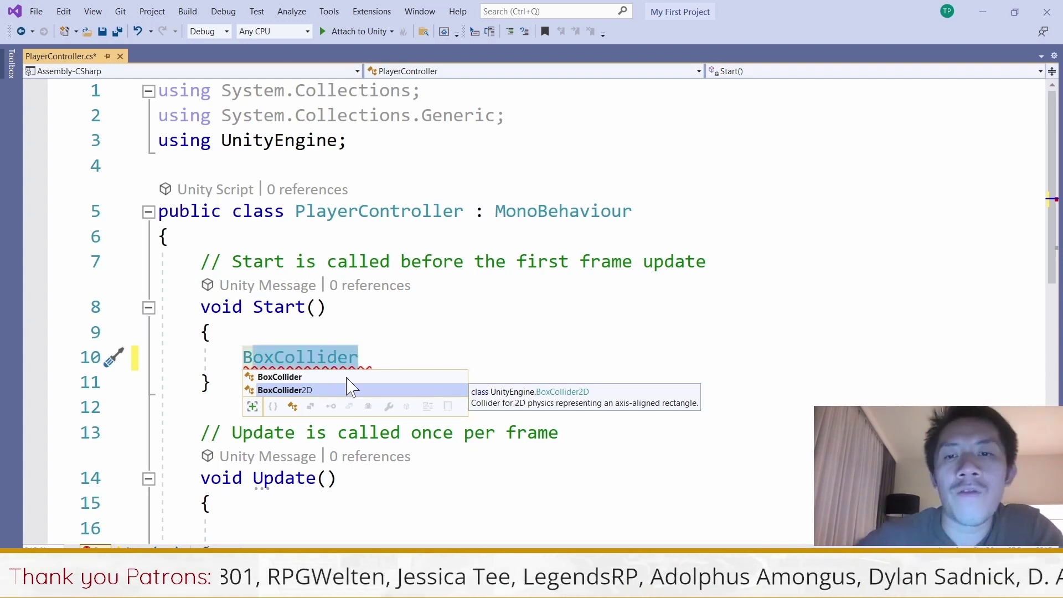
- Switch back to the Unity editor and save SampleScene
{"action": "key", "text": "alt+Tab"}
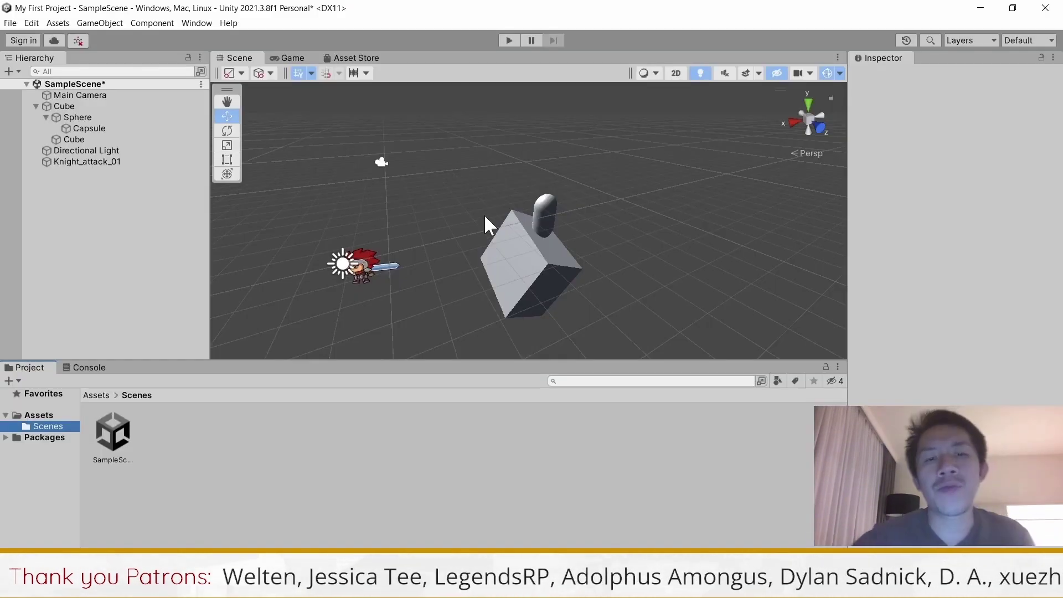
{"action": "middle_click_drag", "start_coordinate": [484, 213], "coordinate": [592, 160]}
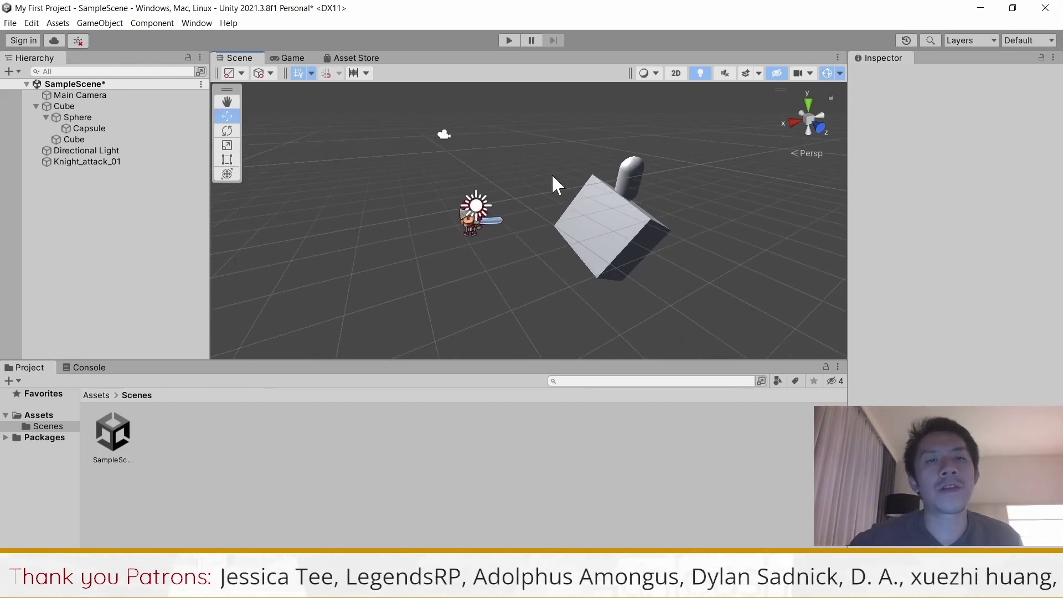
{"action": "key", "text": "ctrl+s"}
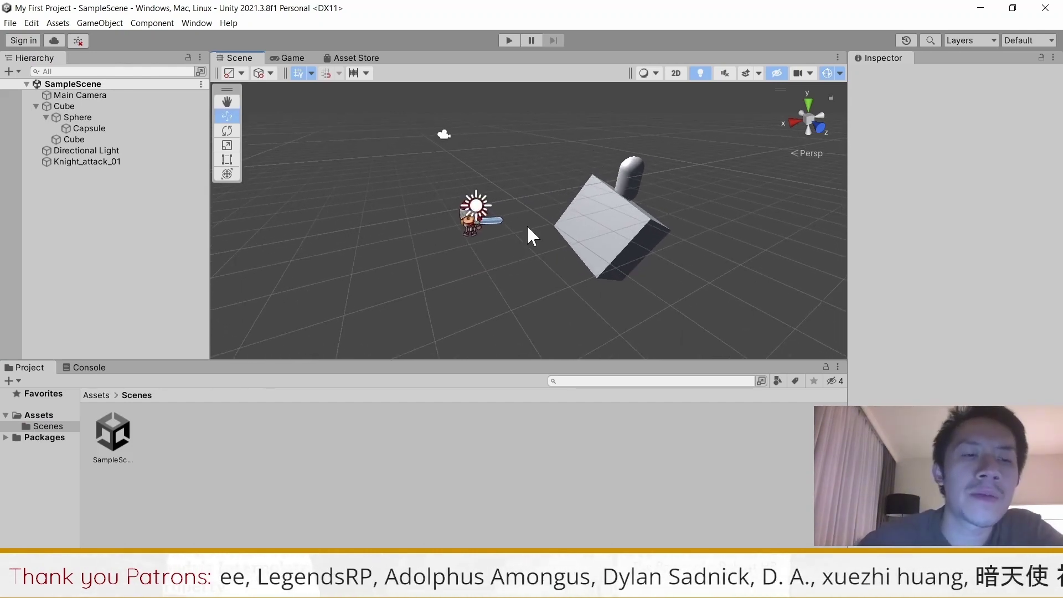
- Go up to the project's Assets folder and reopen its Scenes folder to view the scene file
{"action": "middle_click_drag", "start_coordinate": [500, 218], "coordinate": [468, 193]}
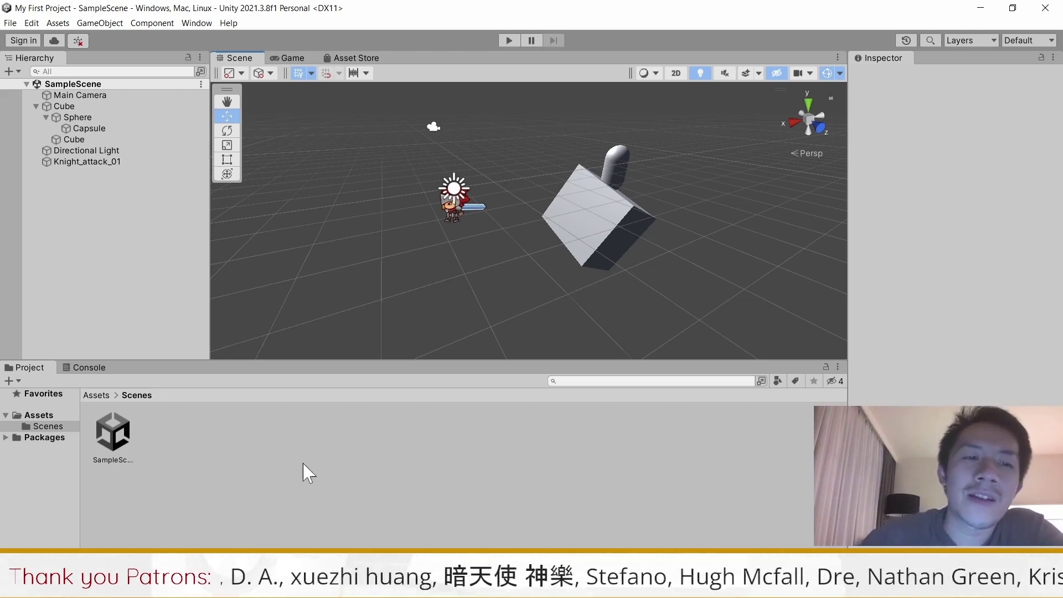
{"action": "left_click", "coordinate": [97, 395]}
{"action": "double_click", "coordinate": [124, 449]}
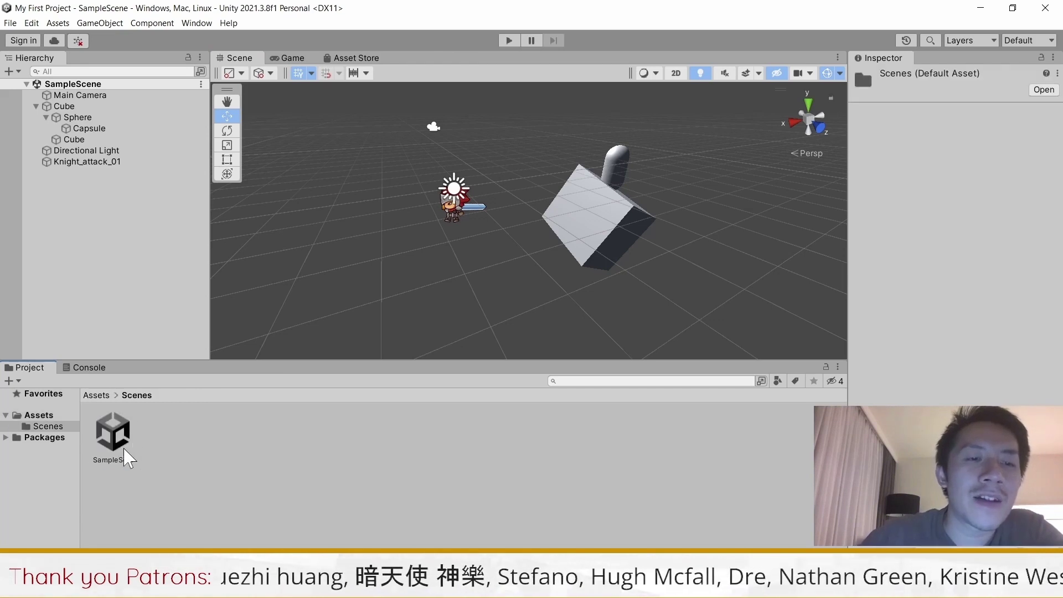